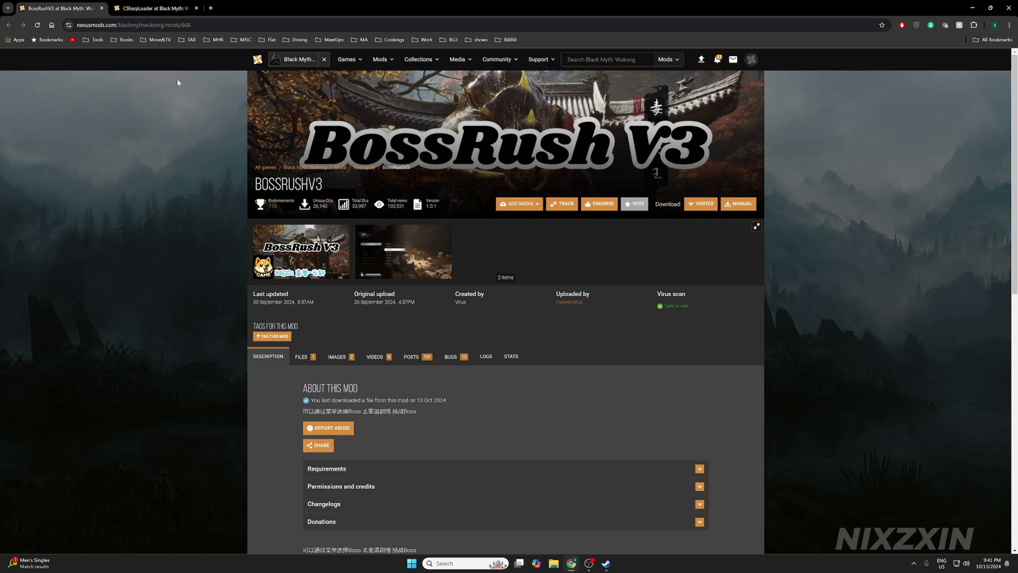
Step: Switch to the CSharpLoader for Black Myth: Wukong tab and briefly highlight its mod title
left_click(165, 3)
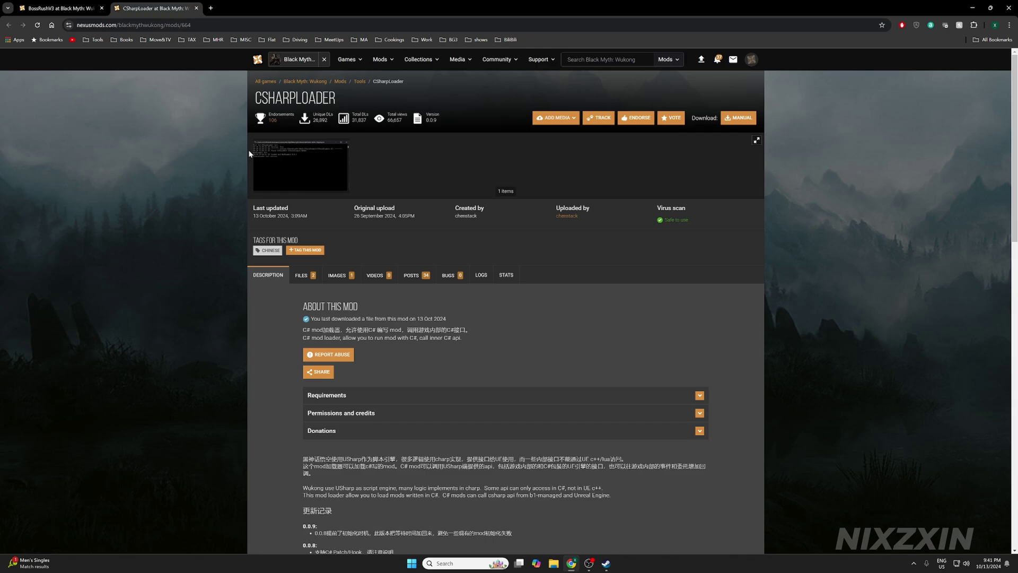
left_click_drag(252, 96, 350, 100)
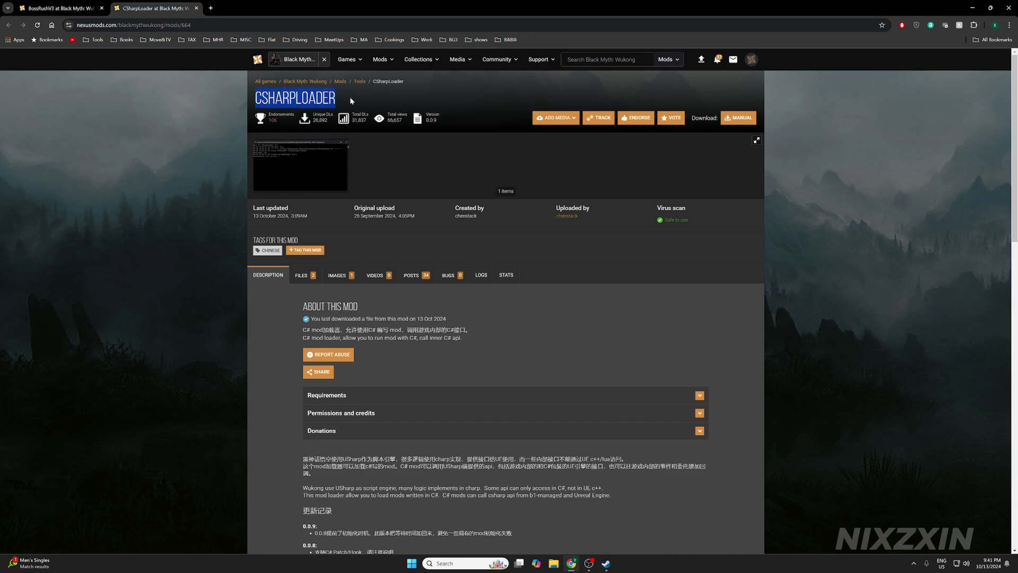
left_click(351, 100)
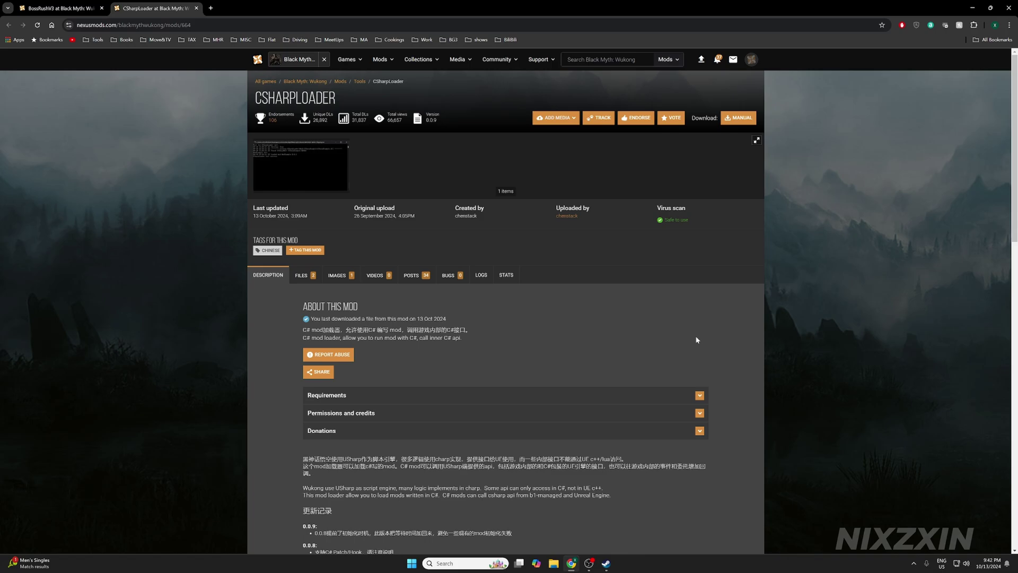
Step: From the Steam library, open Black Myth: Wukong's install folder with Manage > Browse local files
left_click(610, 562)
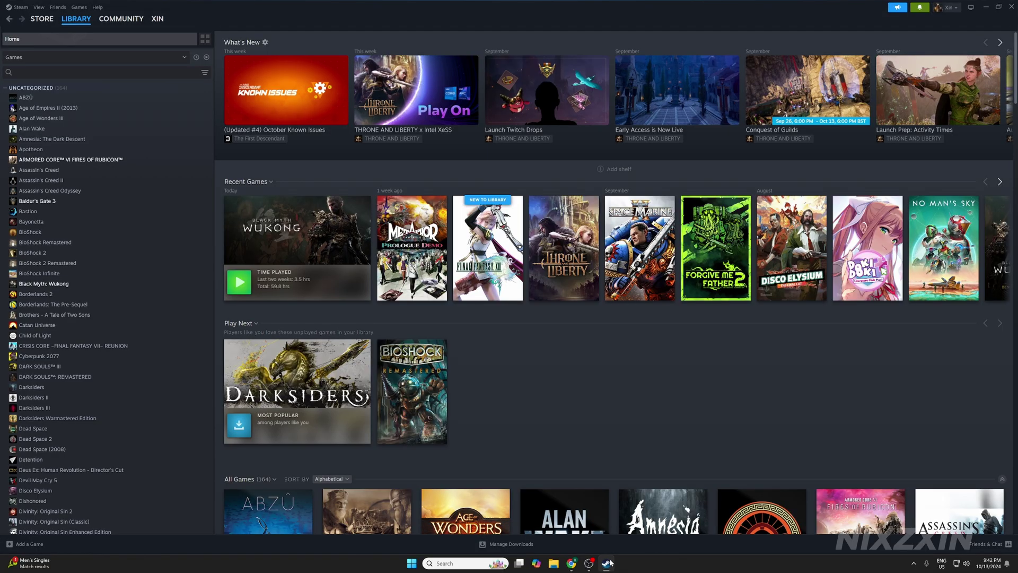
right_click(67, 286)
mouse_move(90, 332)
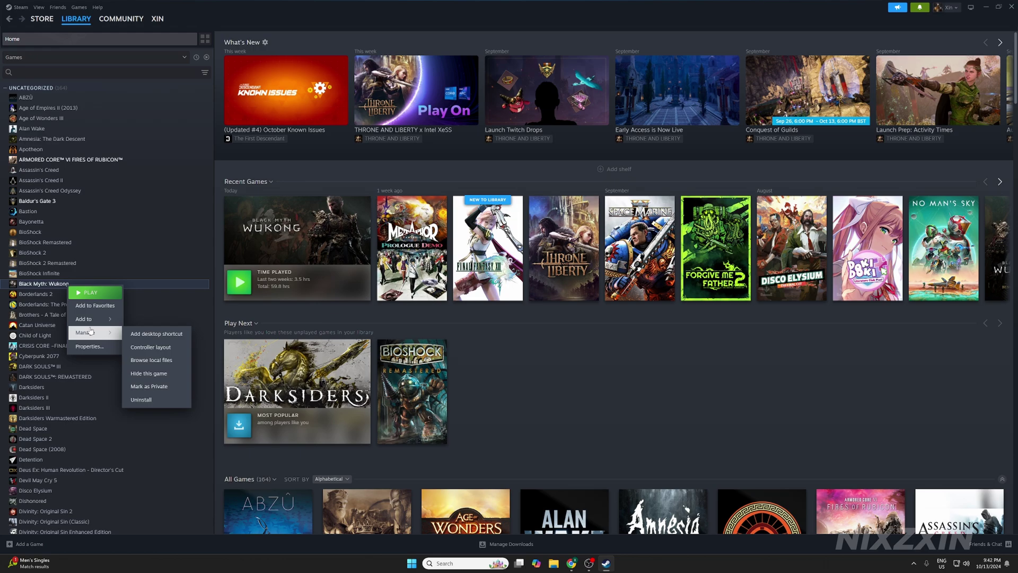
left_click(157, 363)
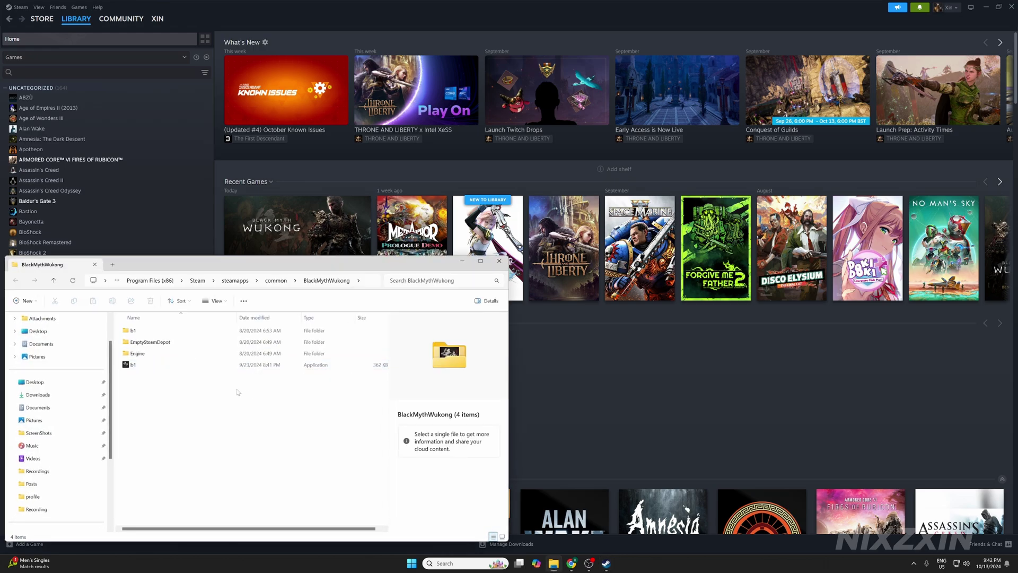
Step: Compress b1's Saved folder into a ZIP backup named SavedBac
double_click(136, 330)
left_click(136, 368)
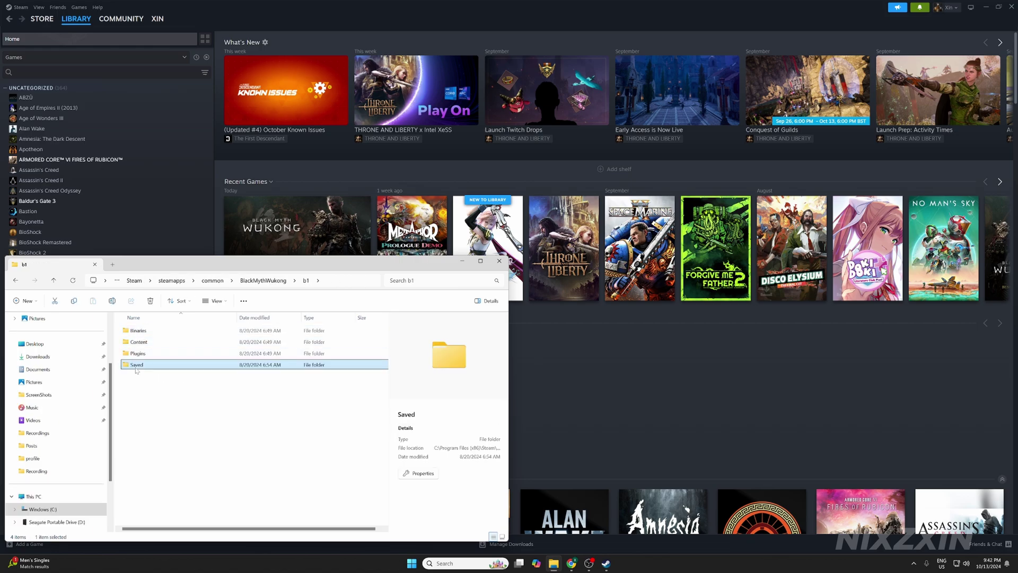
right_click(136, 371)
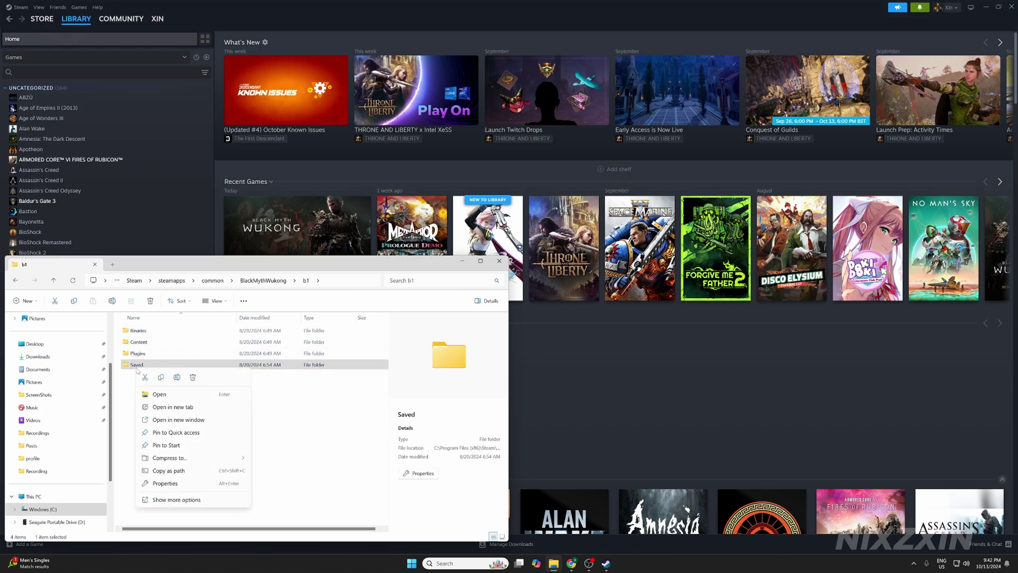
mouse_move(232, 463)
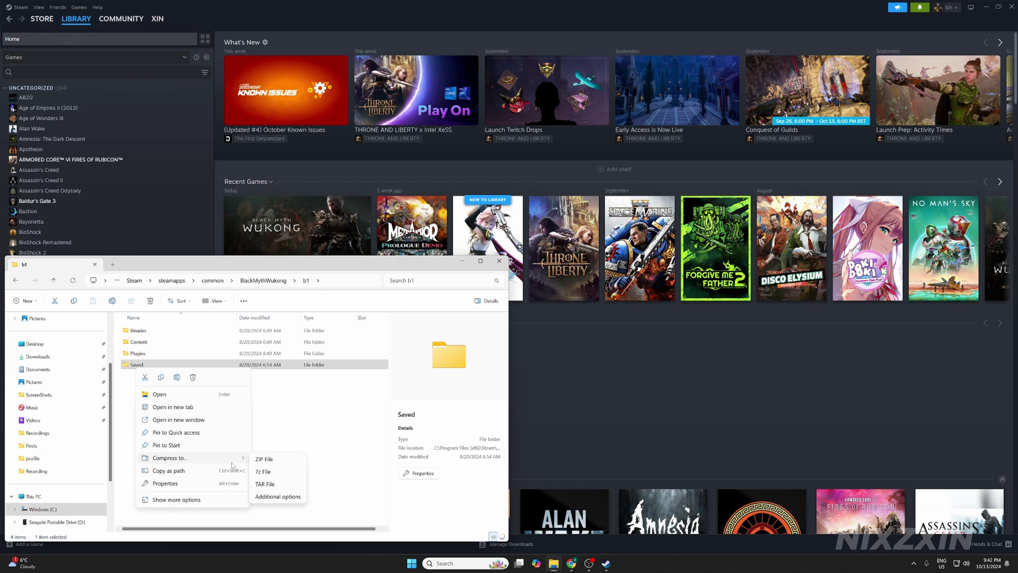
left_click(277, 459)
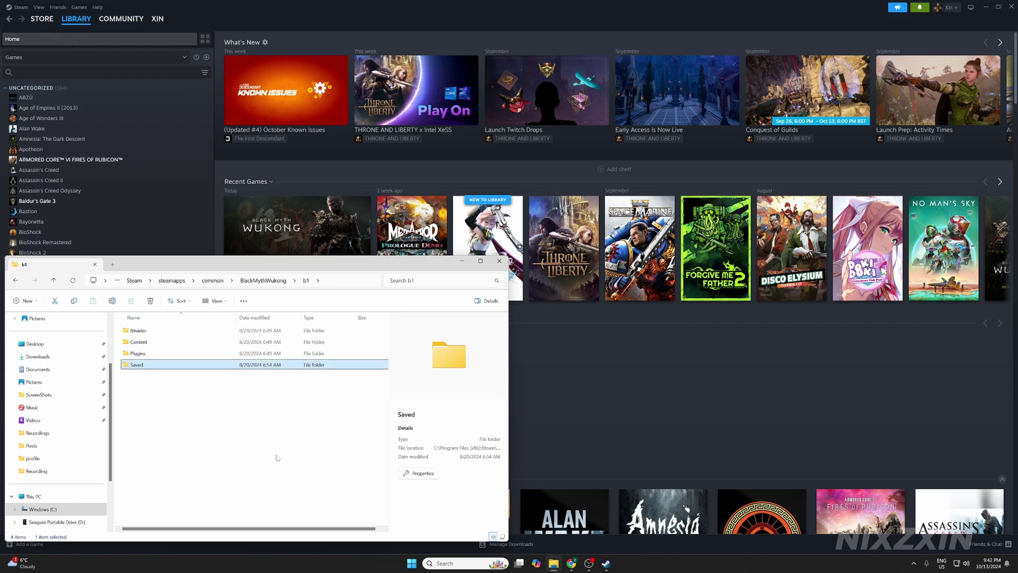
type("SavedBac")
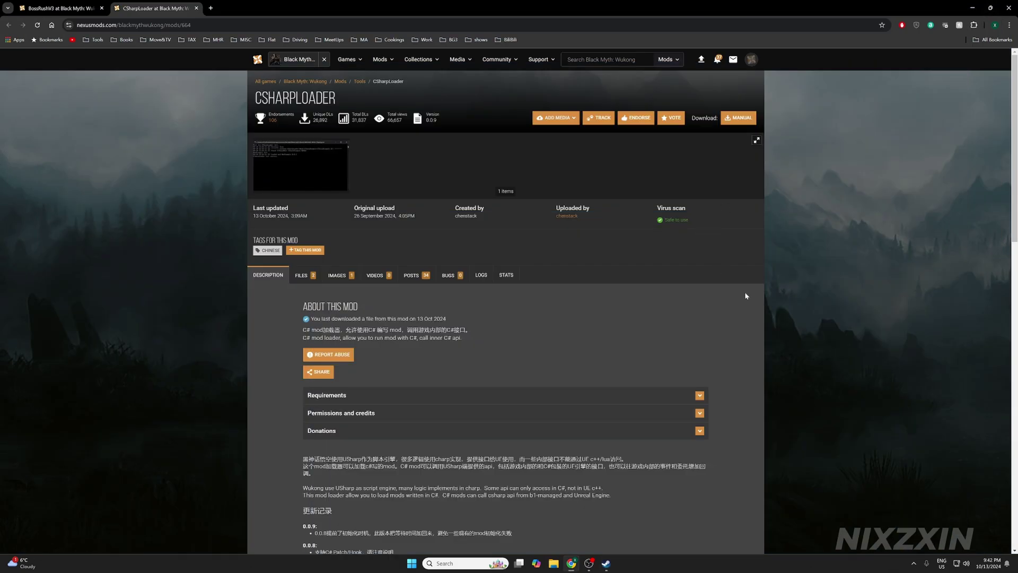
Step: Snap Chrome to the right half, reopen the game's install folder from Steam, then minimize Steam
key("super+Right")
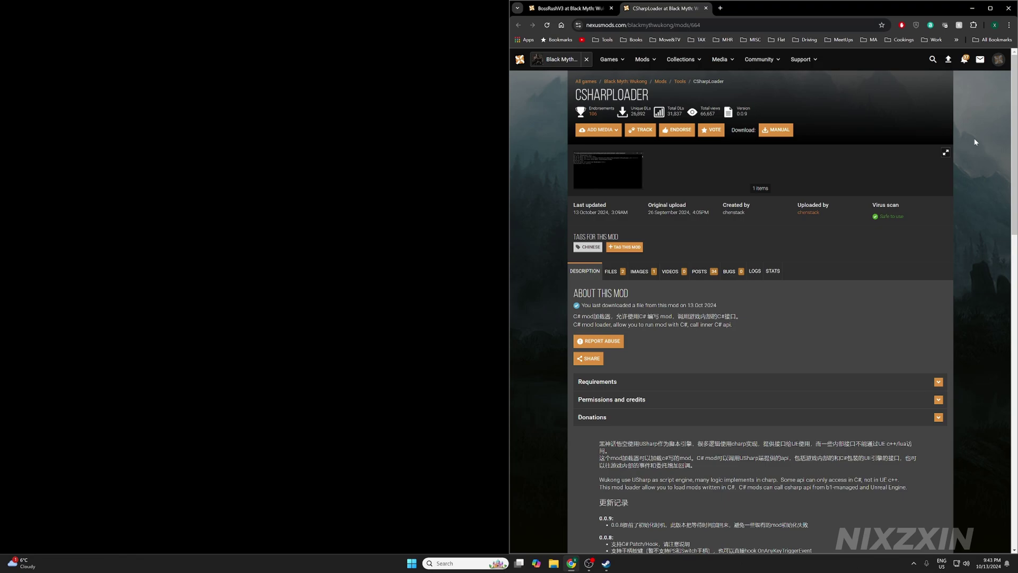
left_click(606, 563)
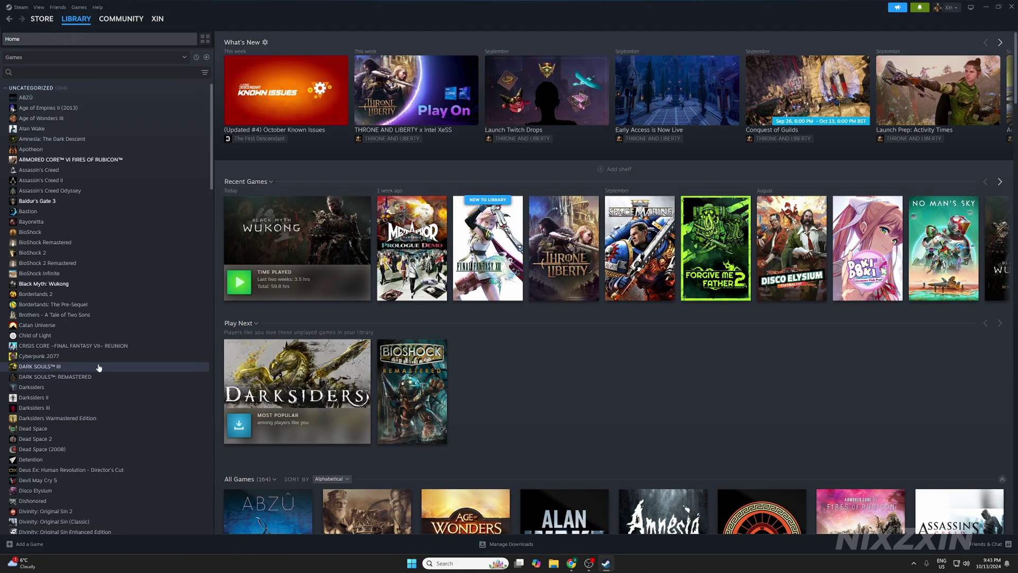
right_click(43, 284)
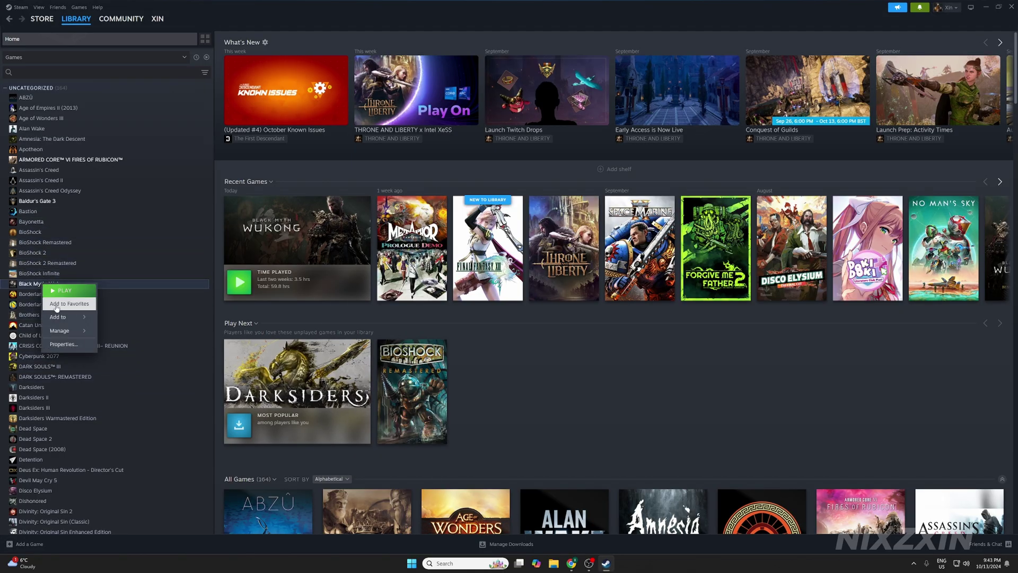
mouse_move(64, 329)
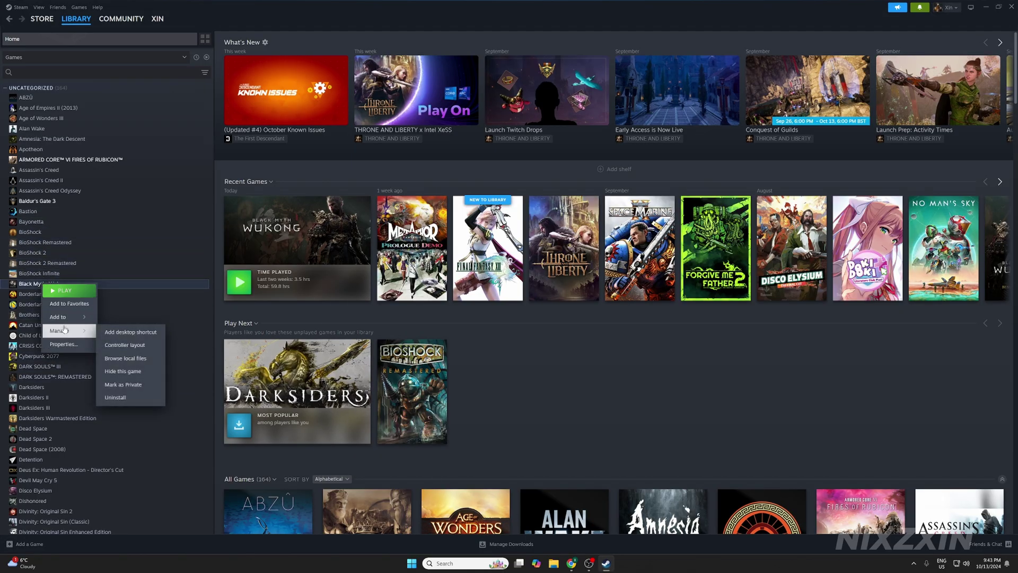
left_click(142, 361)
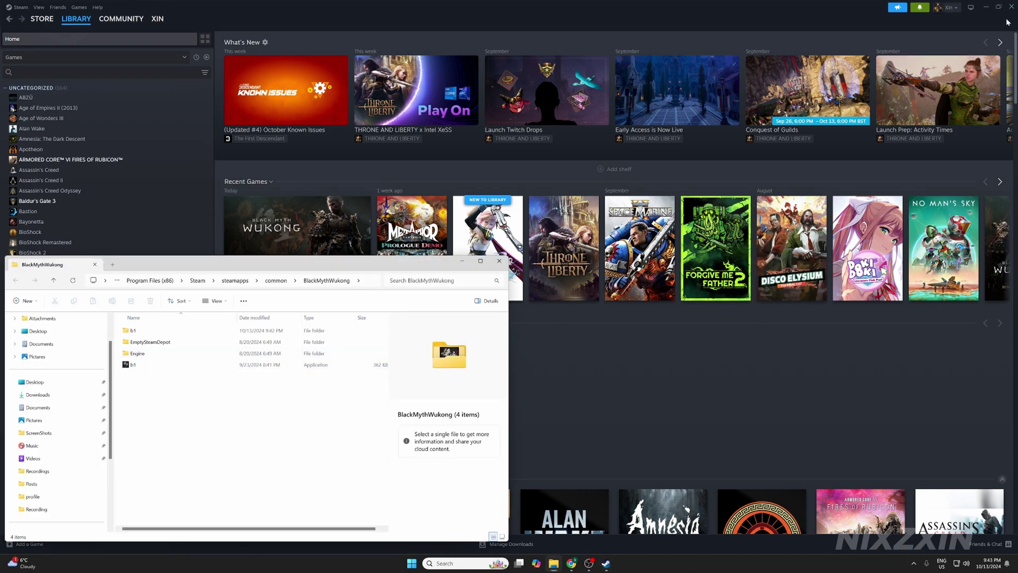
left_click(986, 7)
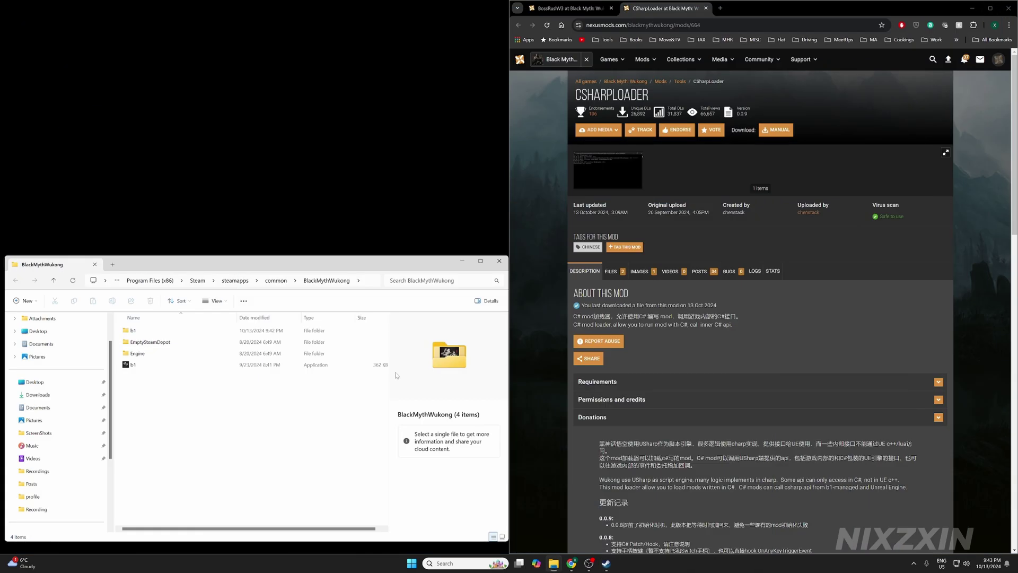
Step: Create a new desktop folder named MOD and open it above the game folder
right_click(156, 84)
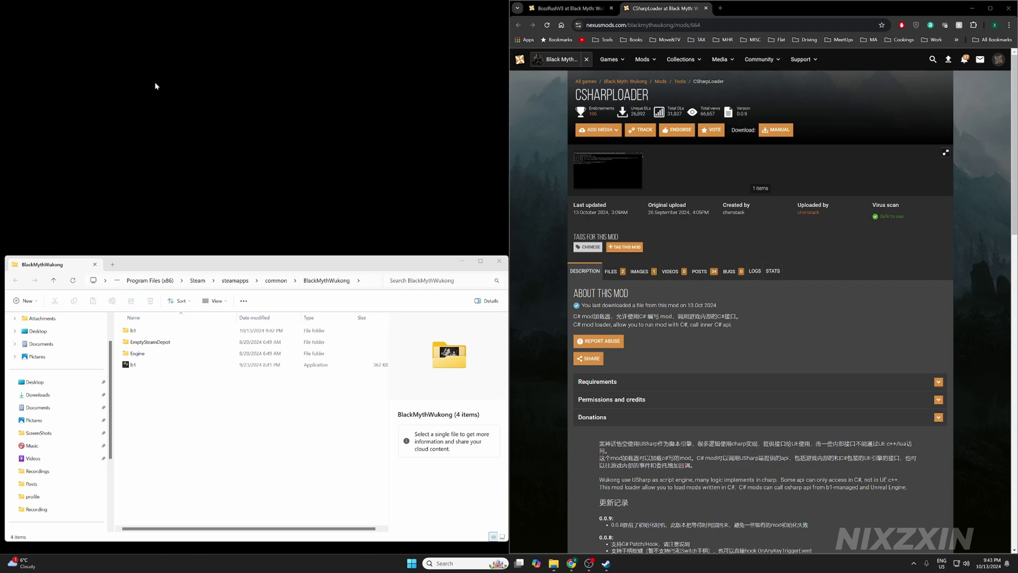
mouse_move(189, 149)
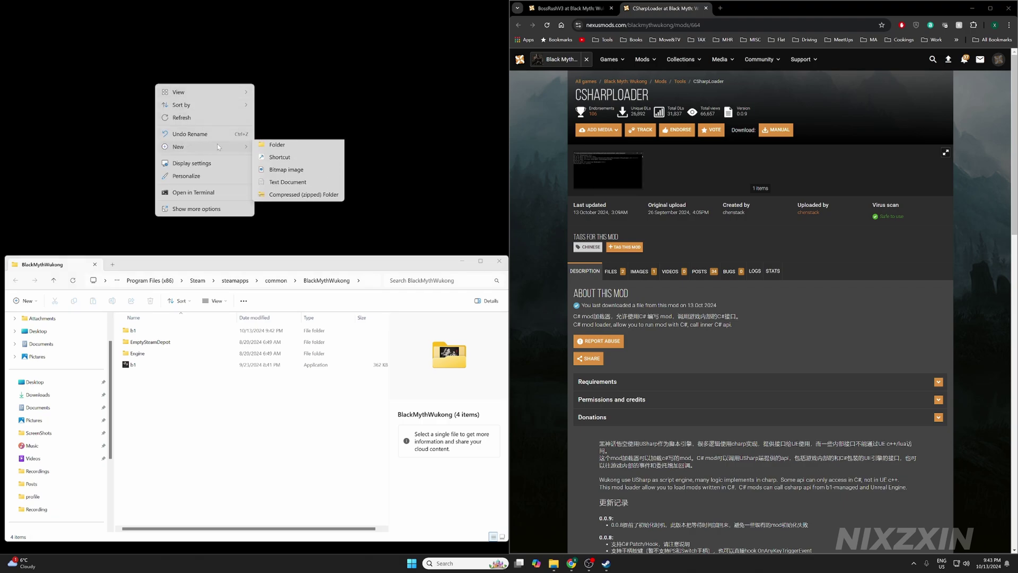
left_click(285, 147)
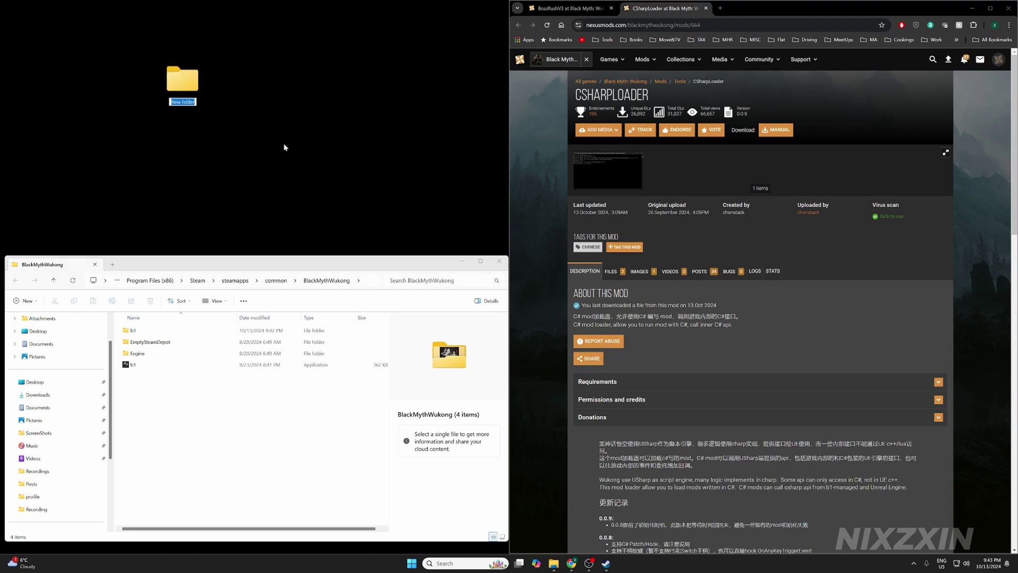
key("Return")
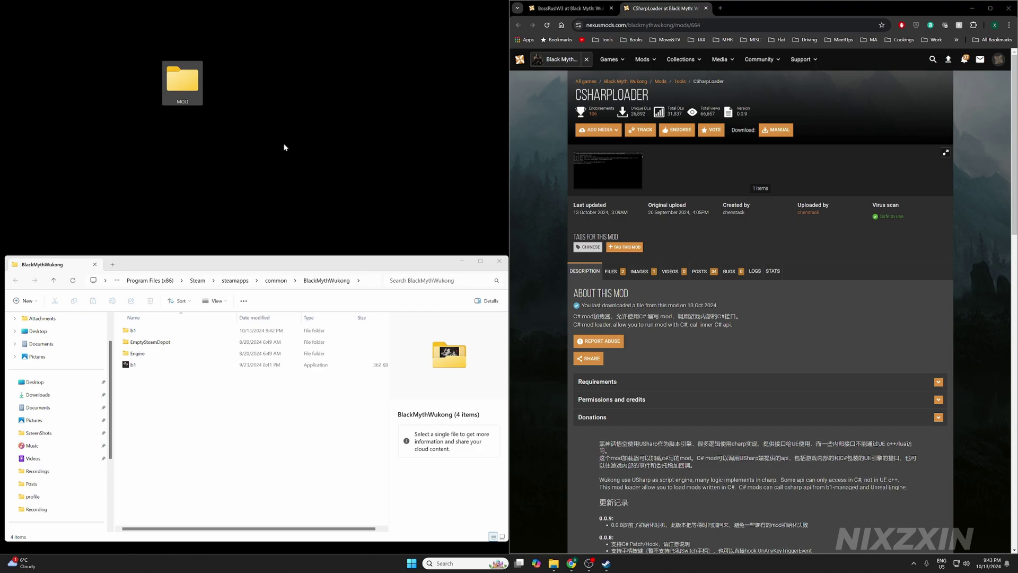
left_click_drag(239, 265, 233, 273)
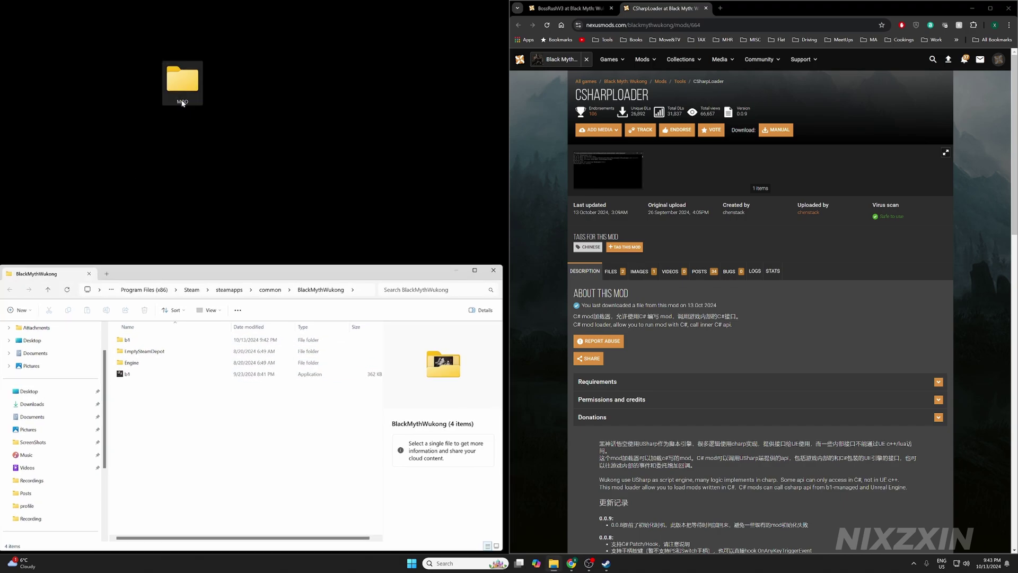
double_click(183, 79)
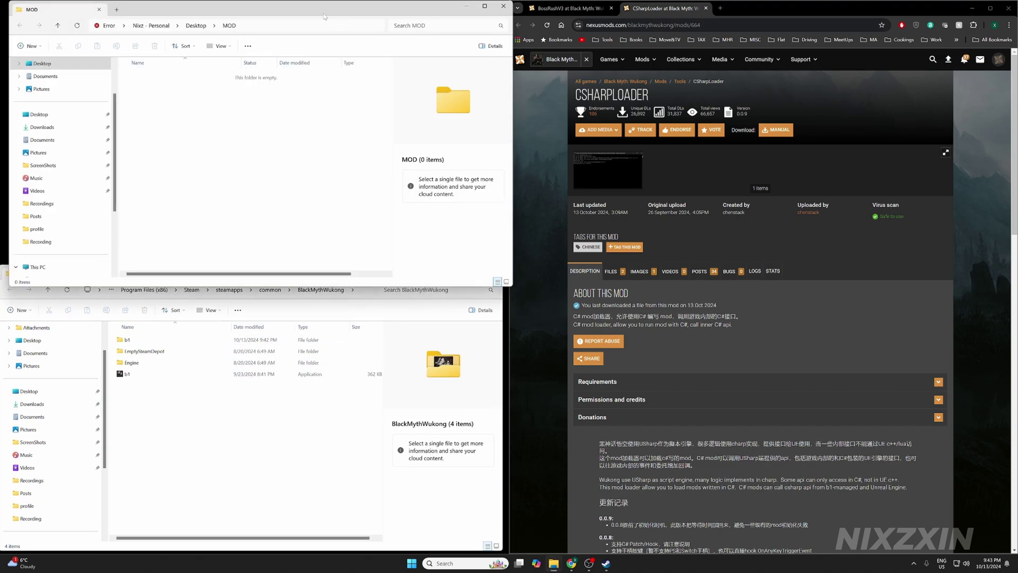
mouse_move(329, 19)
left_mouse_down()
mouse_move(319, 14)
mouse_move(319, 24)
left_mouse_up()
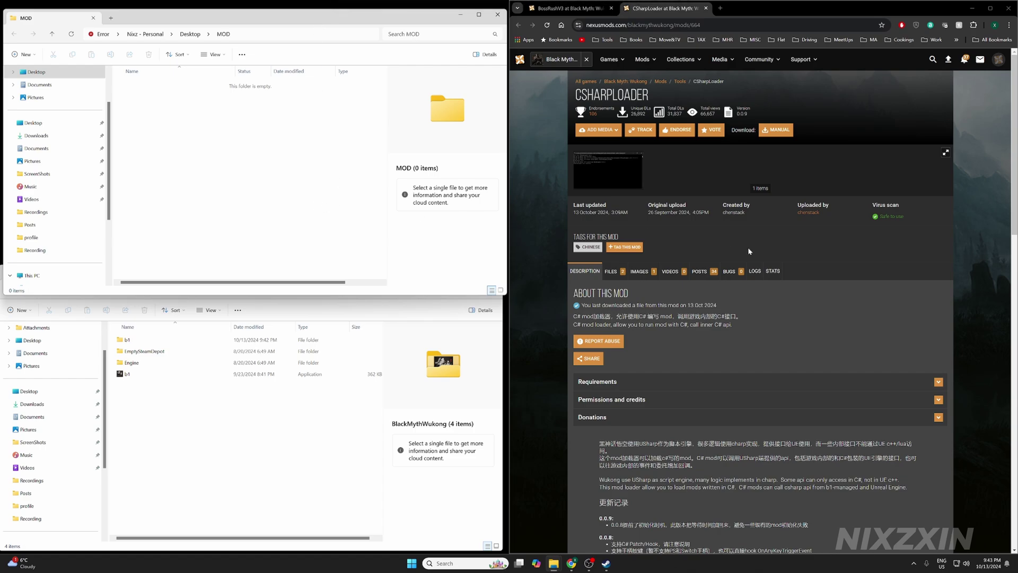
Step: Slow-download the CSharpLoader with hook 0.0.9 zip and copy it into the MOD folder
left_click(843, 308)
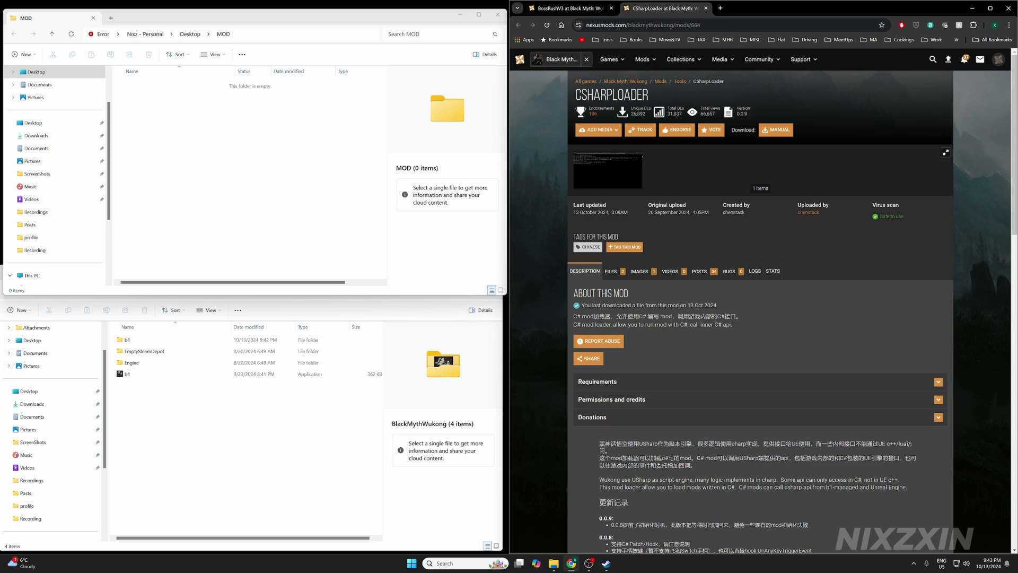
left_click(611, 272)
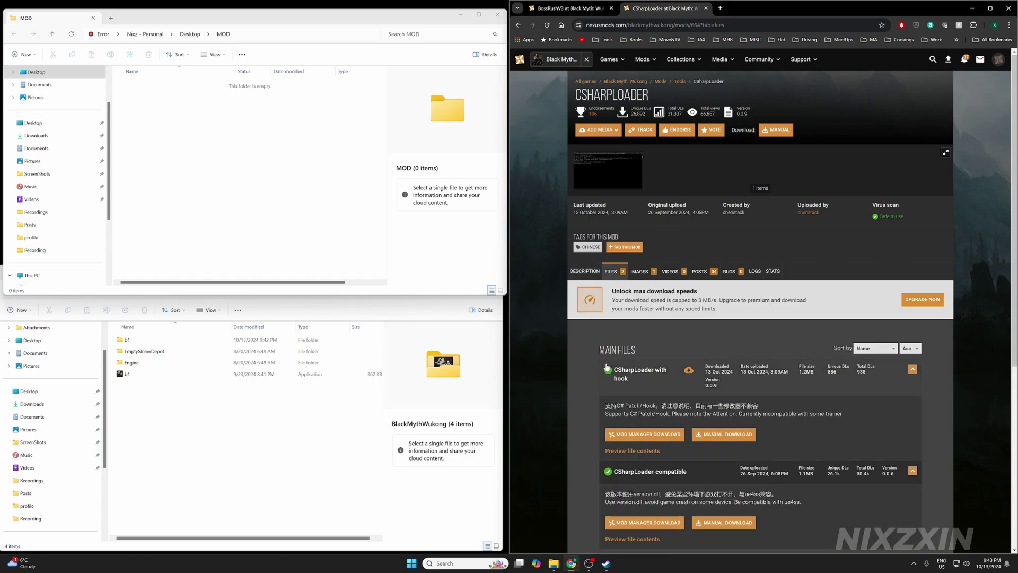
left_click(730, 435)
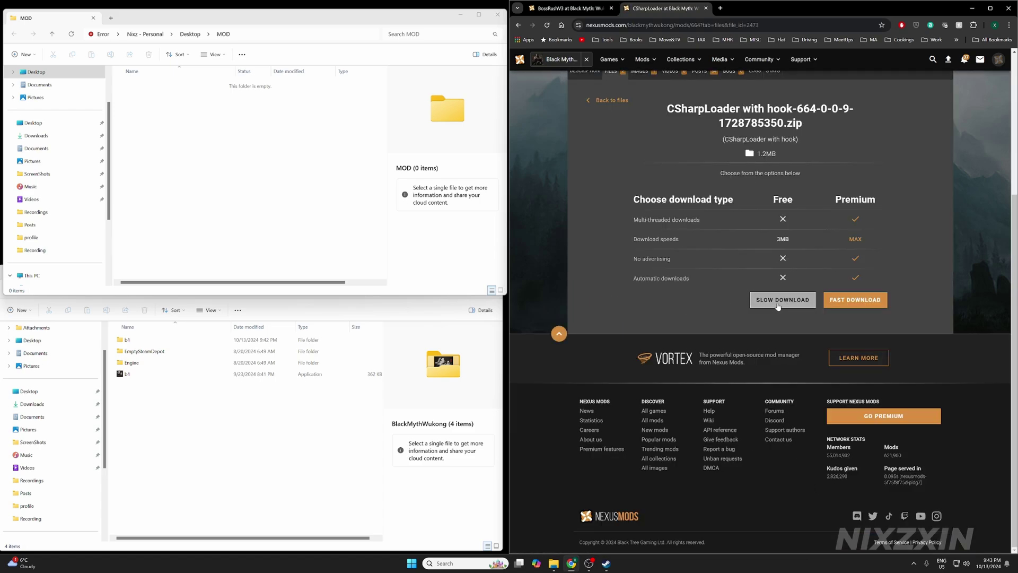
left_click(777, 301)
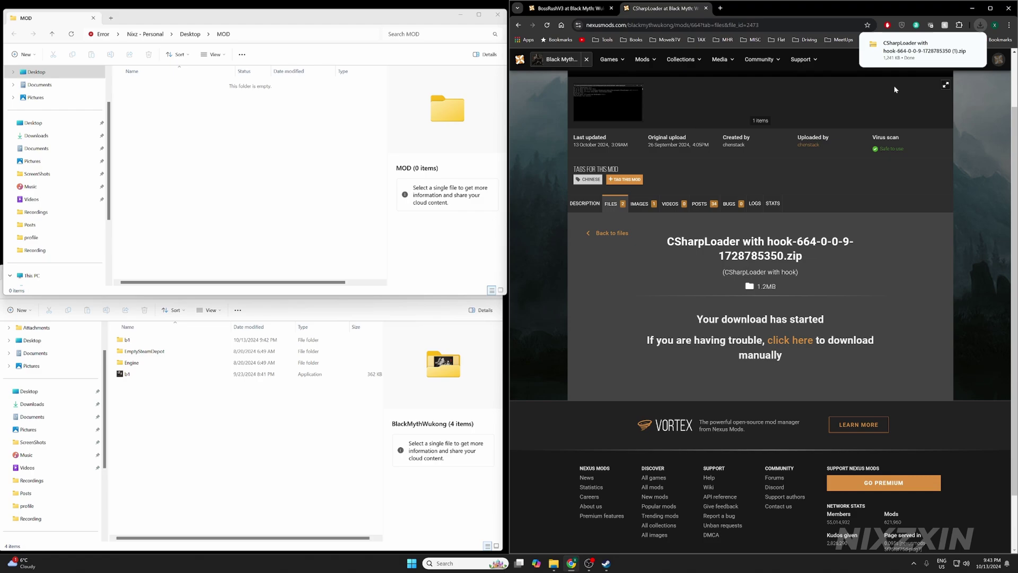
left_click_drag(316, 182, 214, 163)
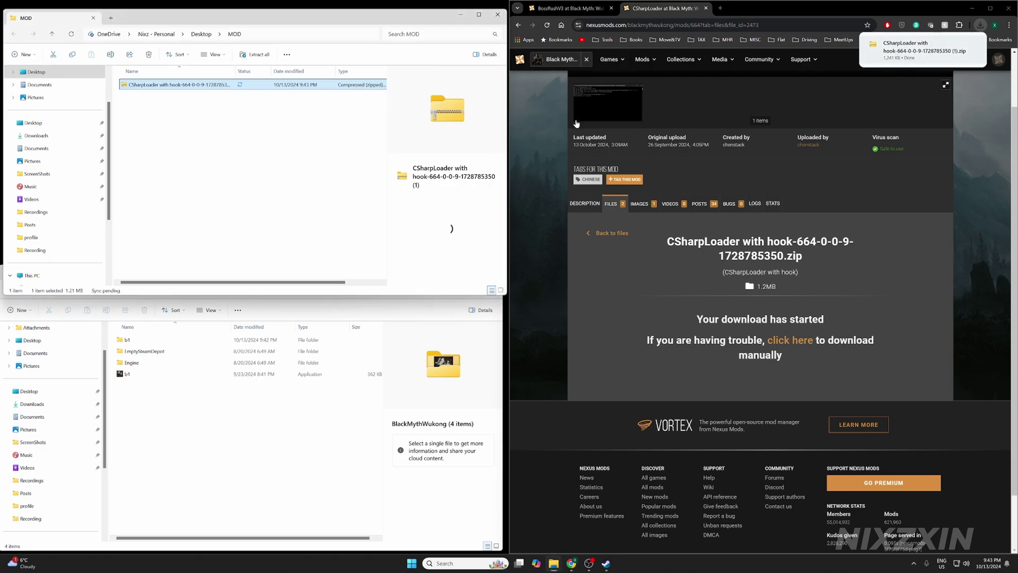
Step: Slow-download the BossRushV3 1.2.0 zip and drag it into the MOD folder
left_click(560, 12)
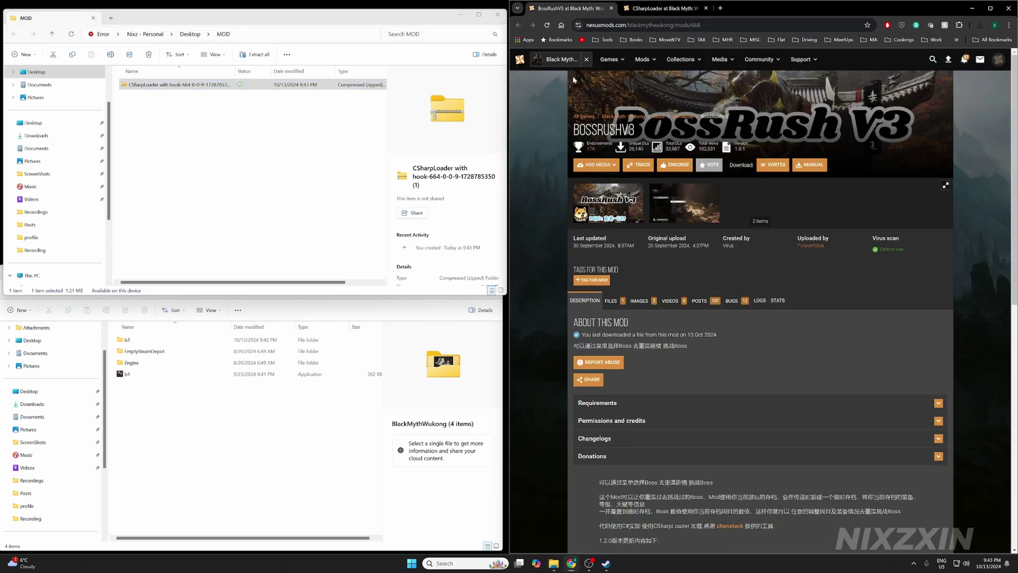
left_click(610, 301)
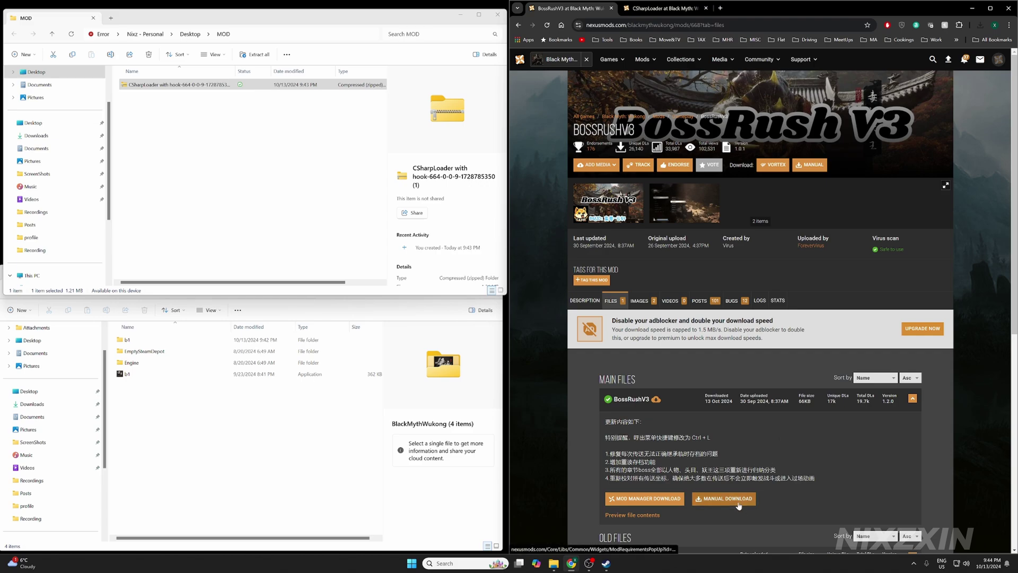
left_click(738, 501)
left_click(672, 332)
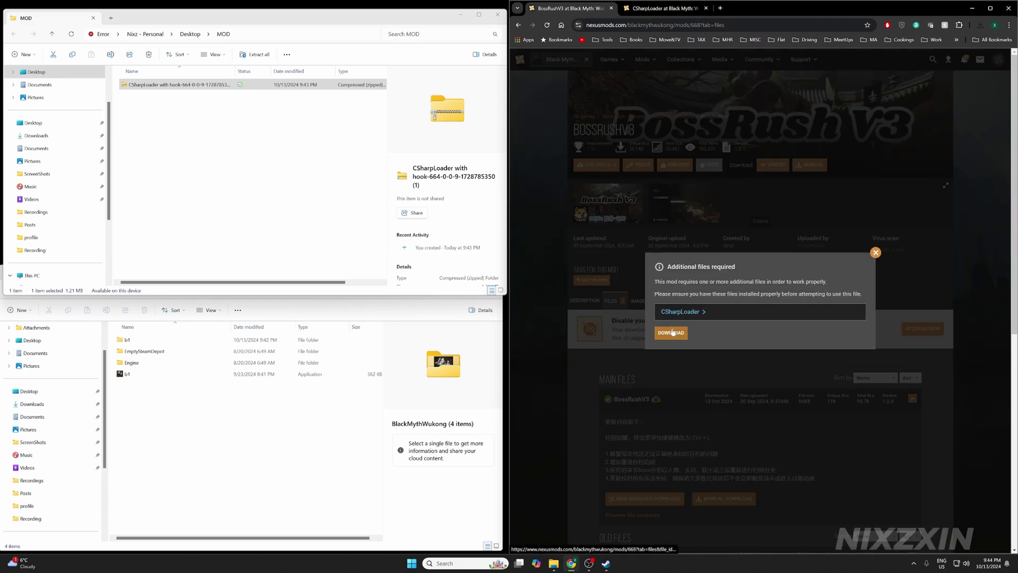
scroll(791, 488, "down", 4)
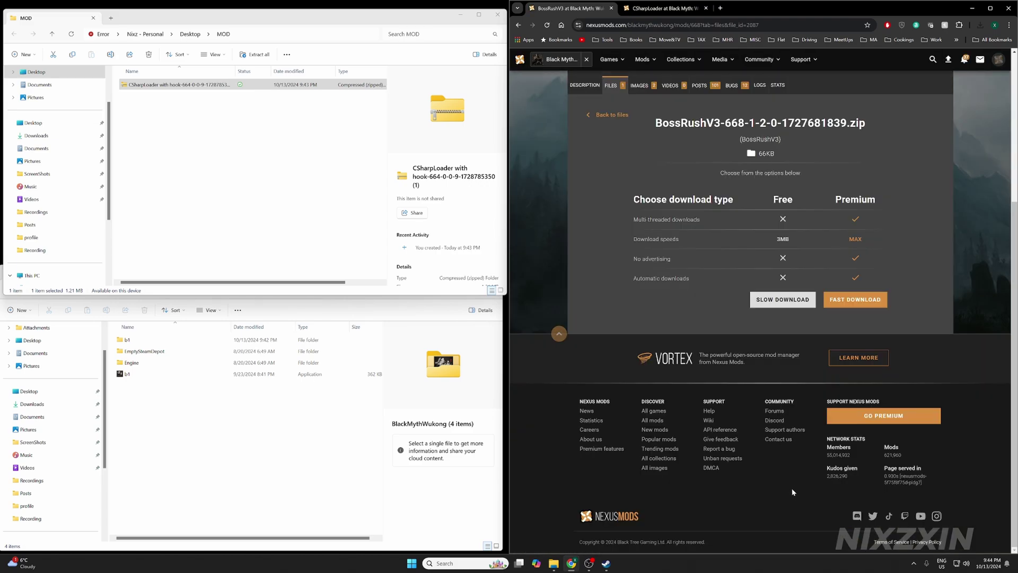
left_click(762, 300)
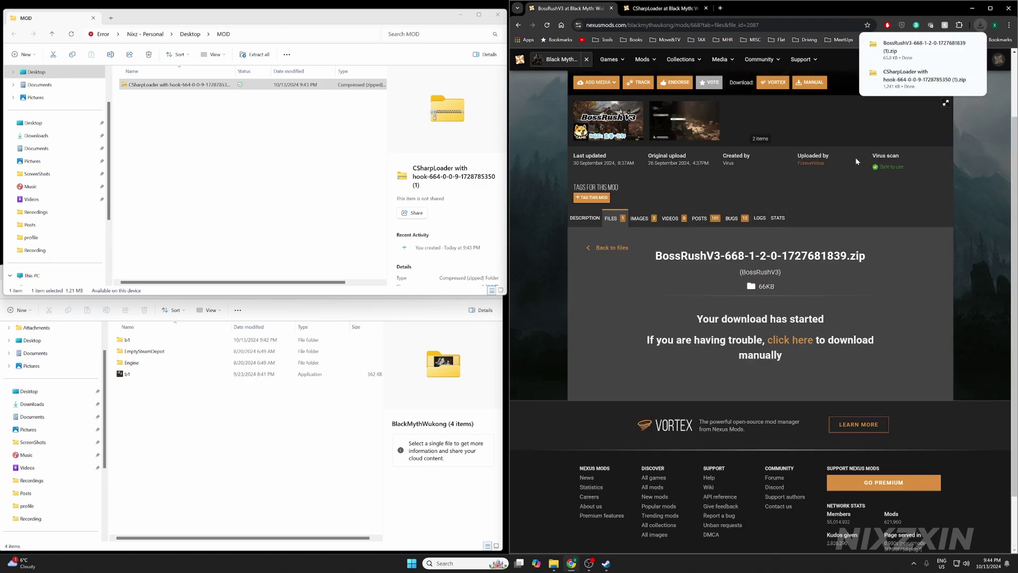
left_click_drag(201, 139, 196, 137)
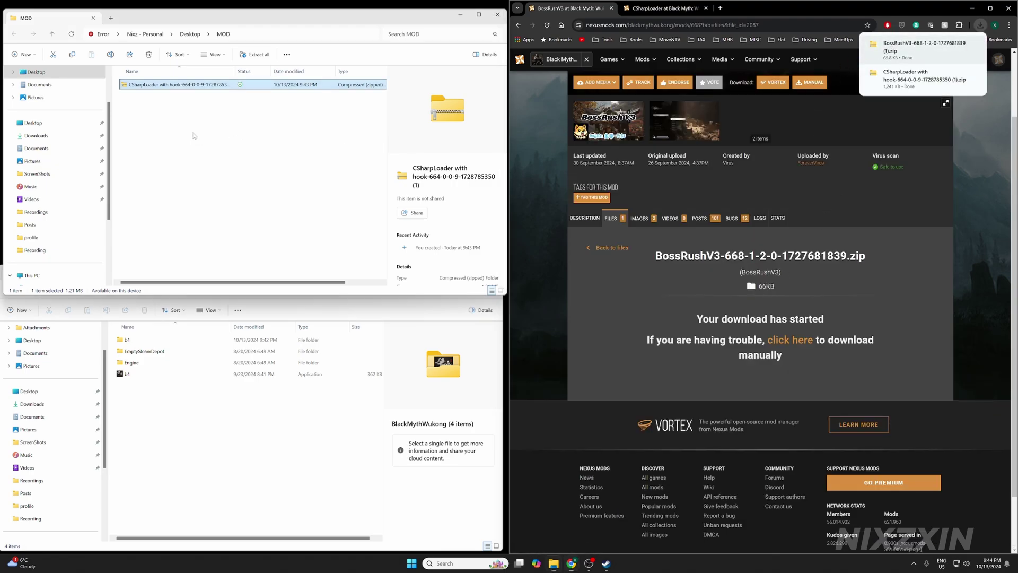
Step: Copy the CSharpLoader zip's b1 folder into BlackMythWukong, replacing the 11 matching files
left_click(194, 135)
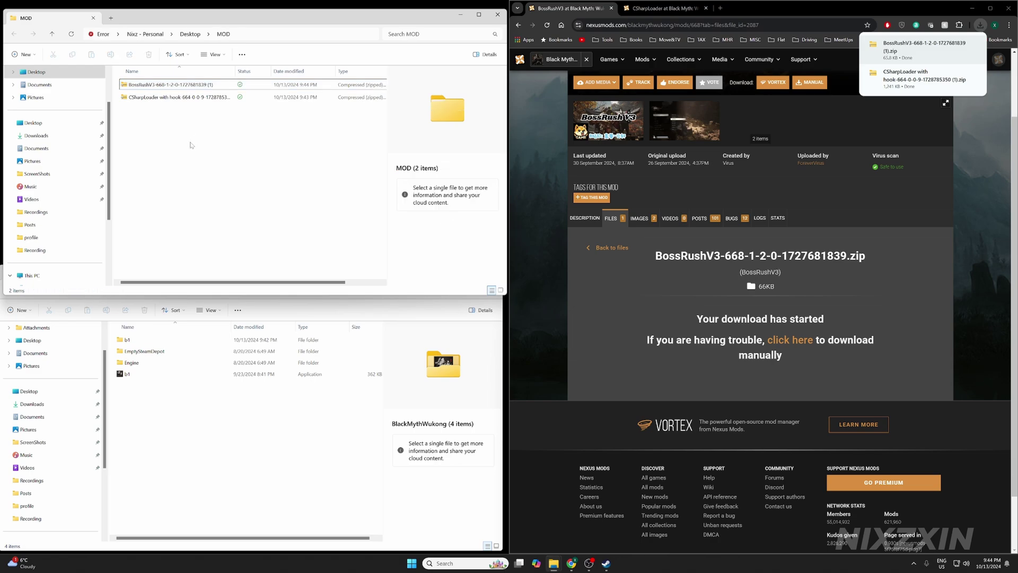
left_click(169, 97)
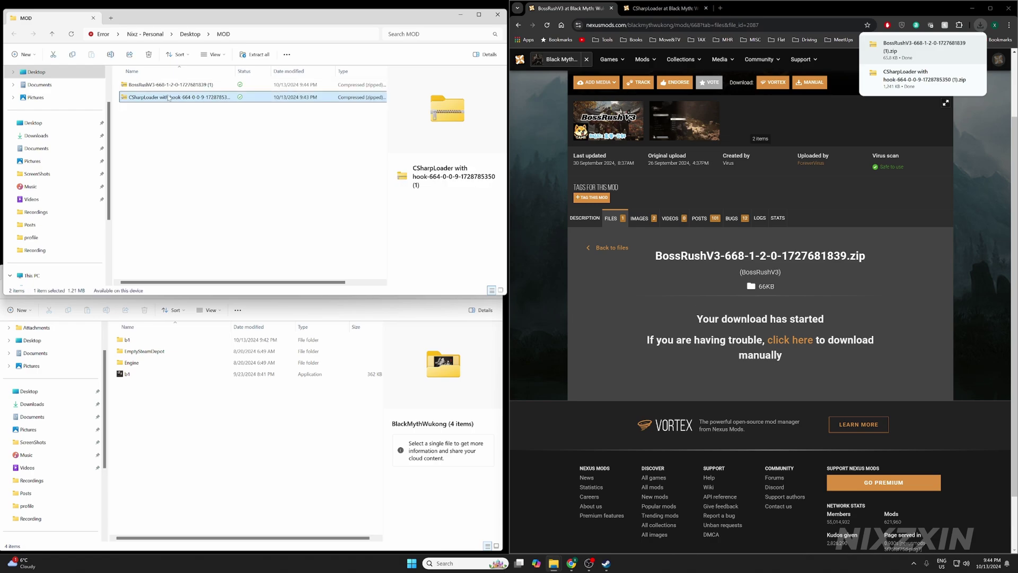
key("Return")
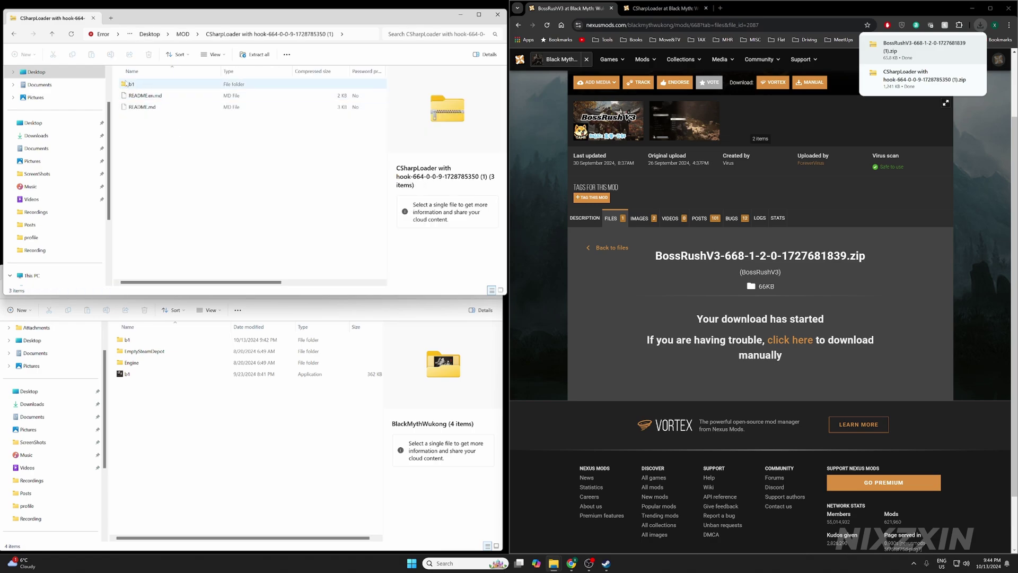
left_click_drag(126, 85, 171, 450)
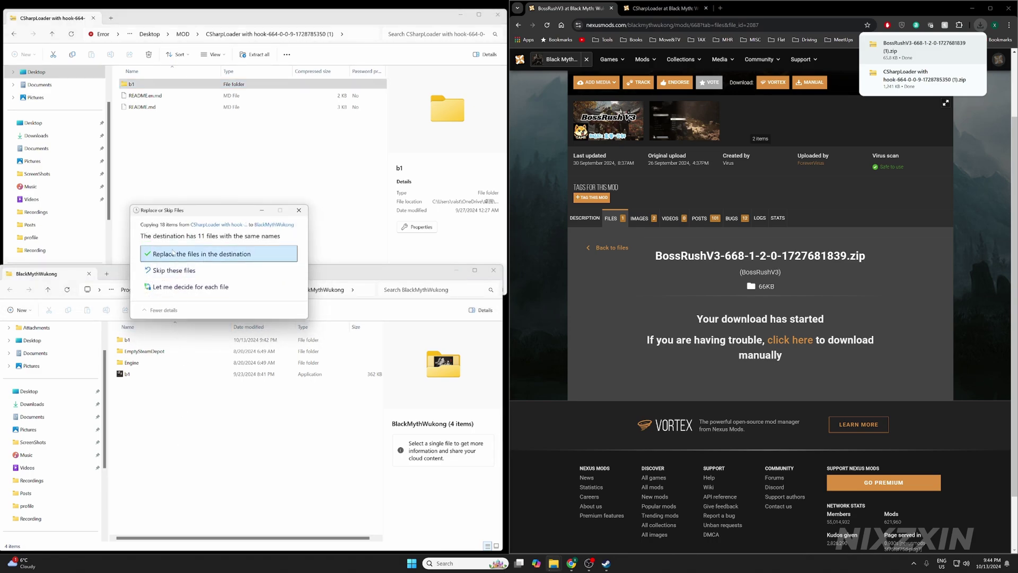
left_click(174, 255)
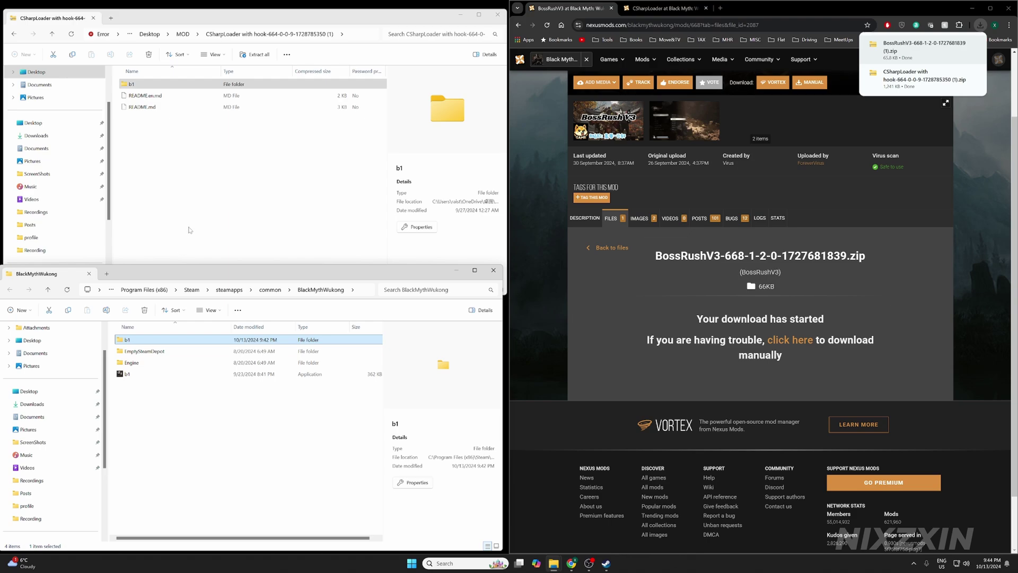
left_click(189, 229)
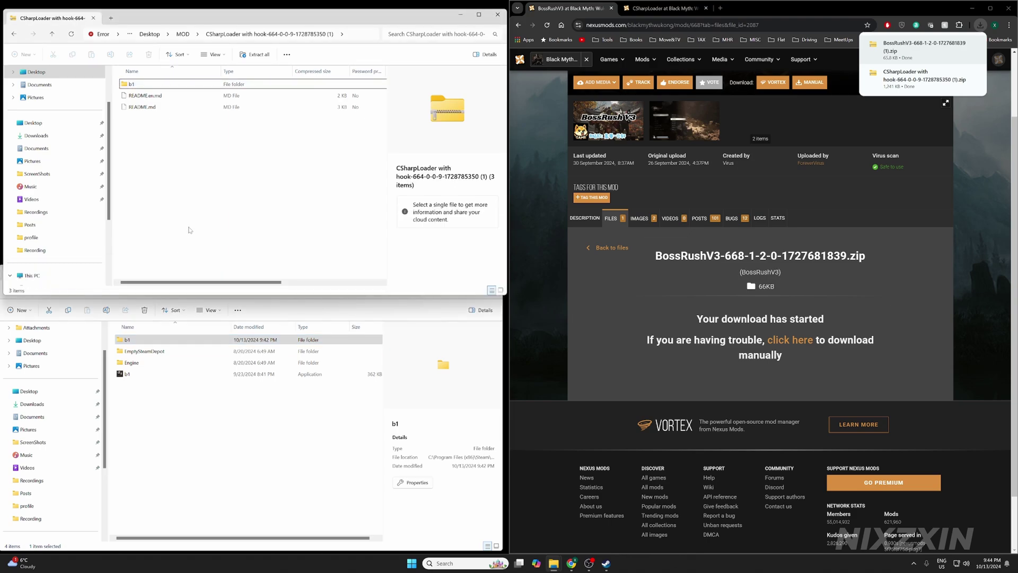
left_click(183, 37)
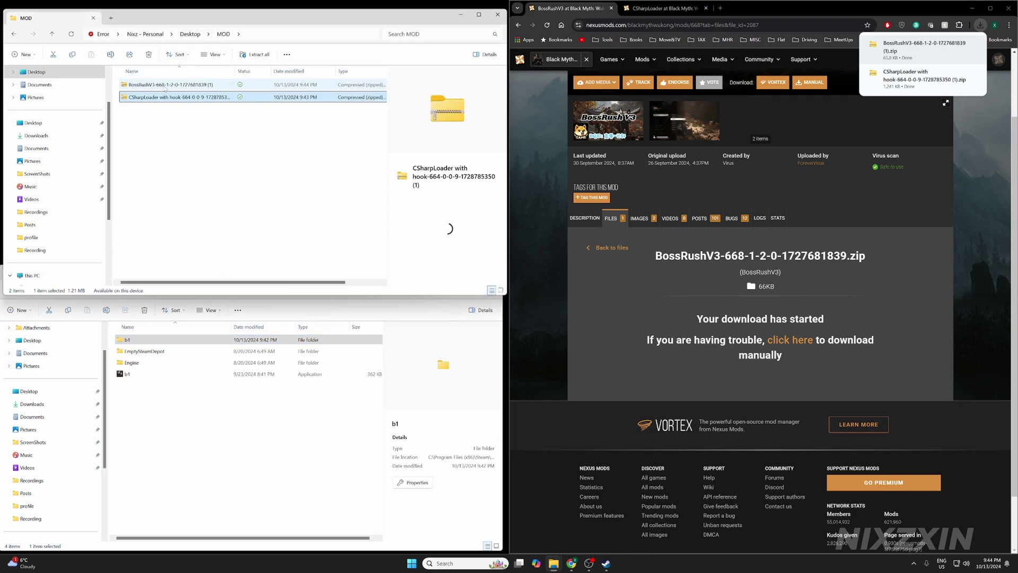
Step: Copy the BossRushV3 zip's b1 folder into BlackMythWukong, replacing the 2 matching files
double_click(151, 84)
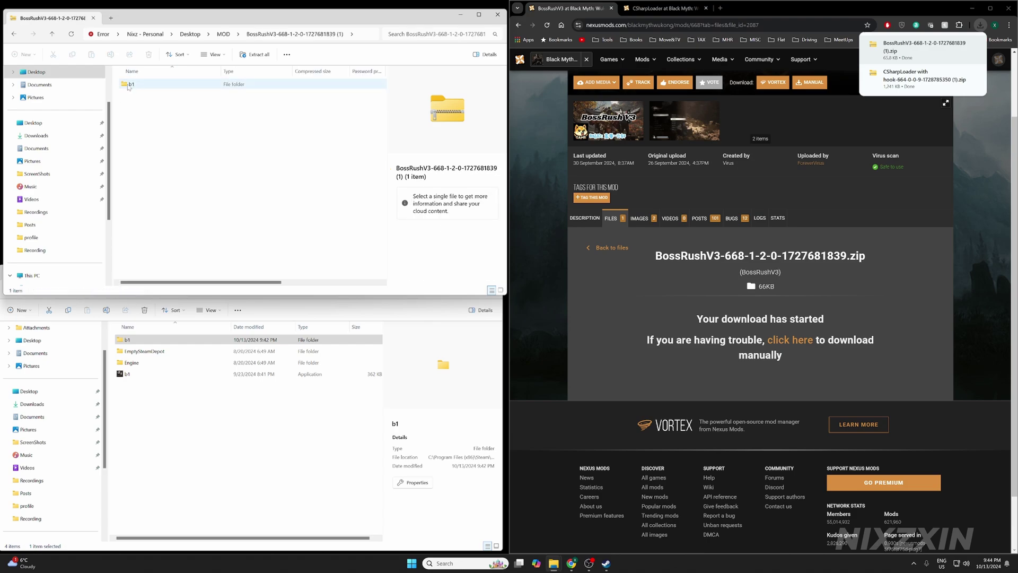
left_click_drag(127, 86, 170, 431)
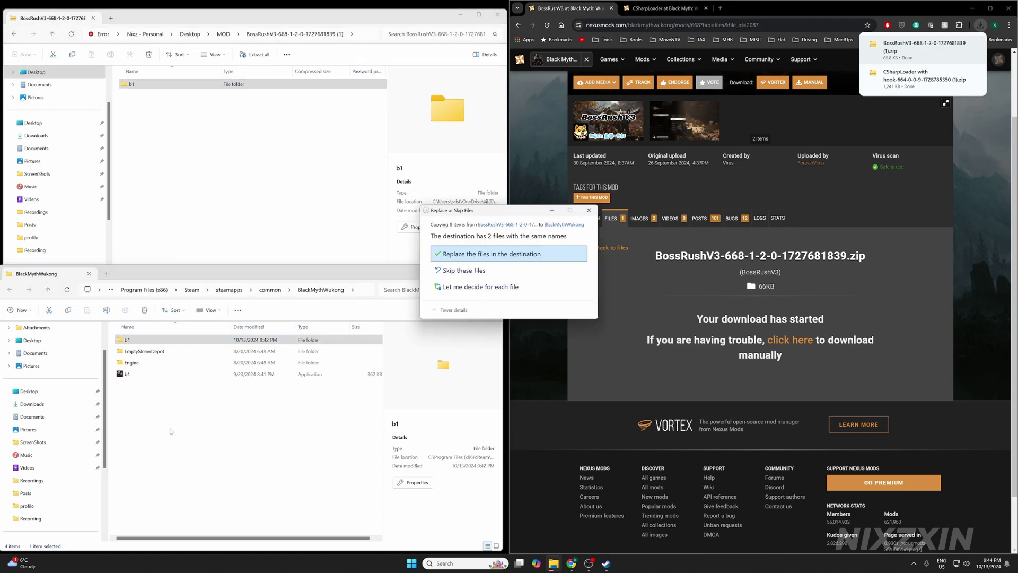
left_click(450, 255)
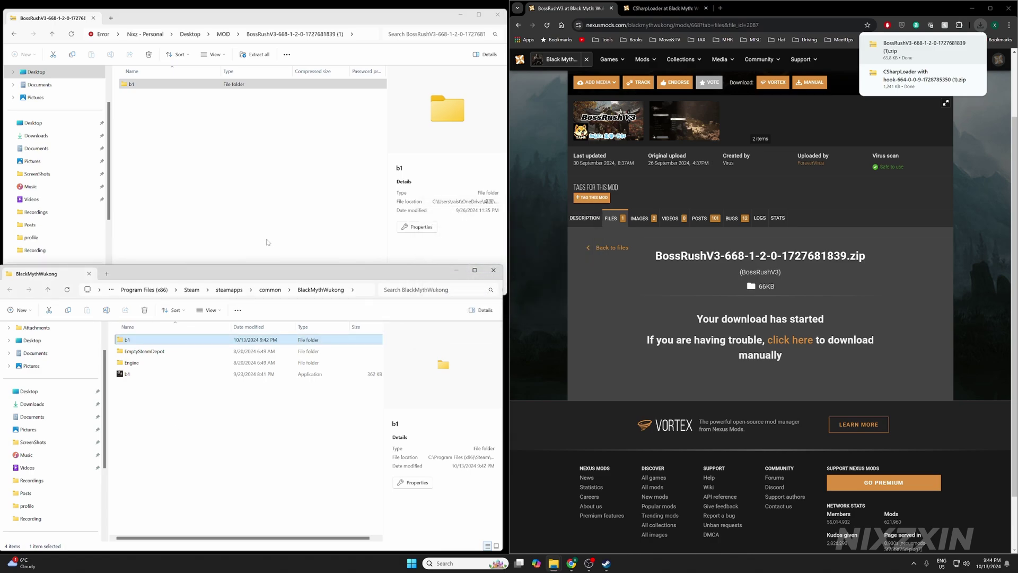
Step: Launch Black Myth: Wukong from the Steam library with Play
left_click(606, 563)
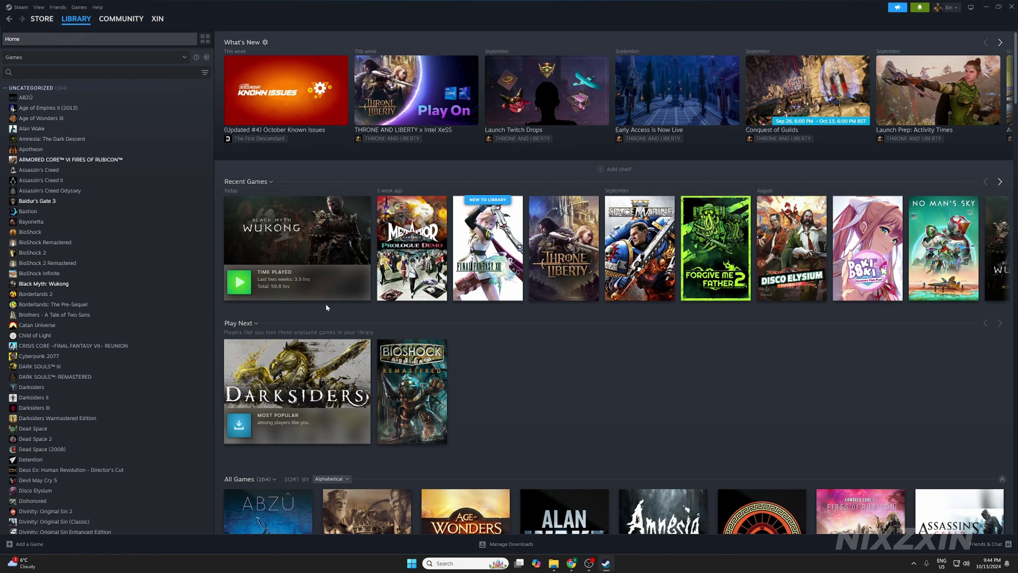
left_click(239, 282)
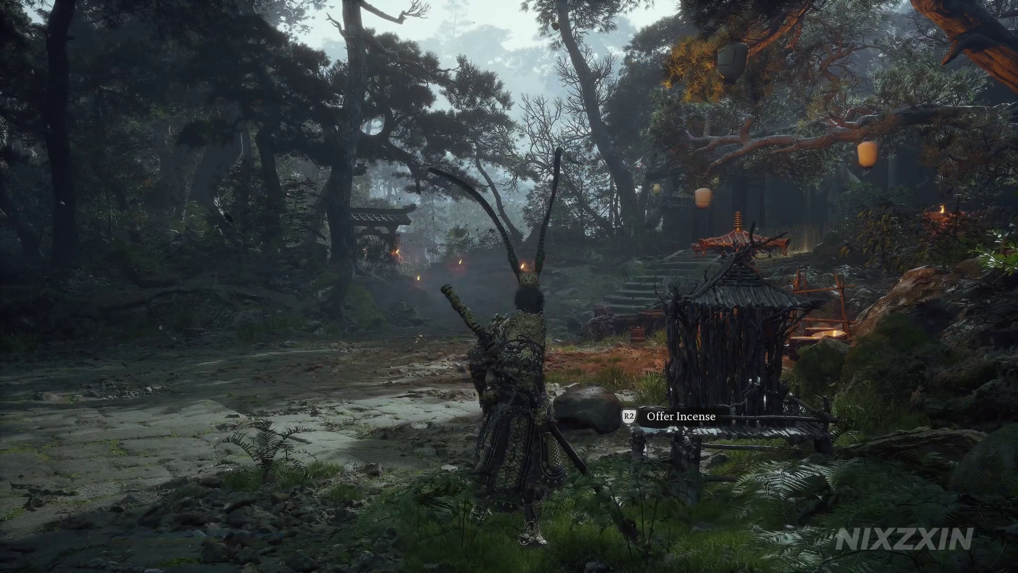
Step: Bring up the shrine menu and open the 妖王征战 boss challenge's chapter list
key("ctrl+l")
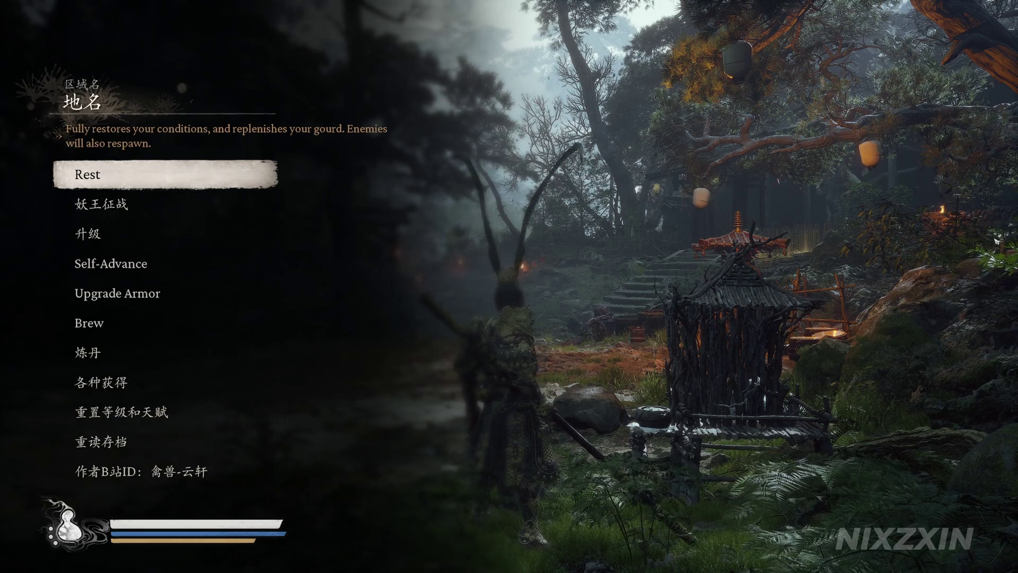
left_click(166, 203)
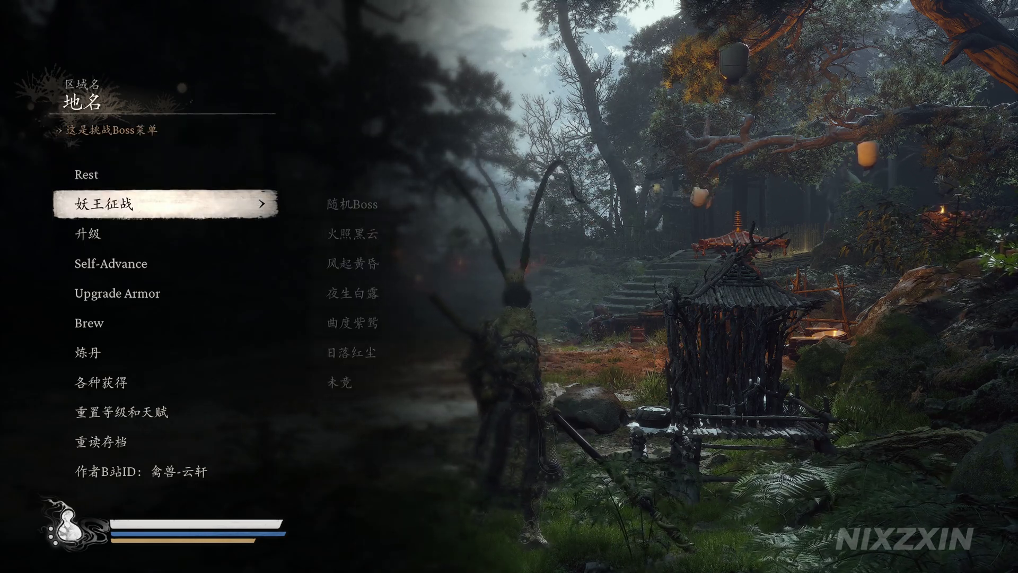
left_click(416, 204)
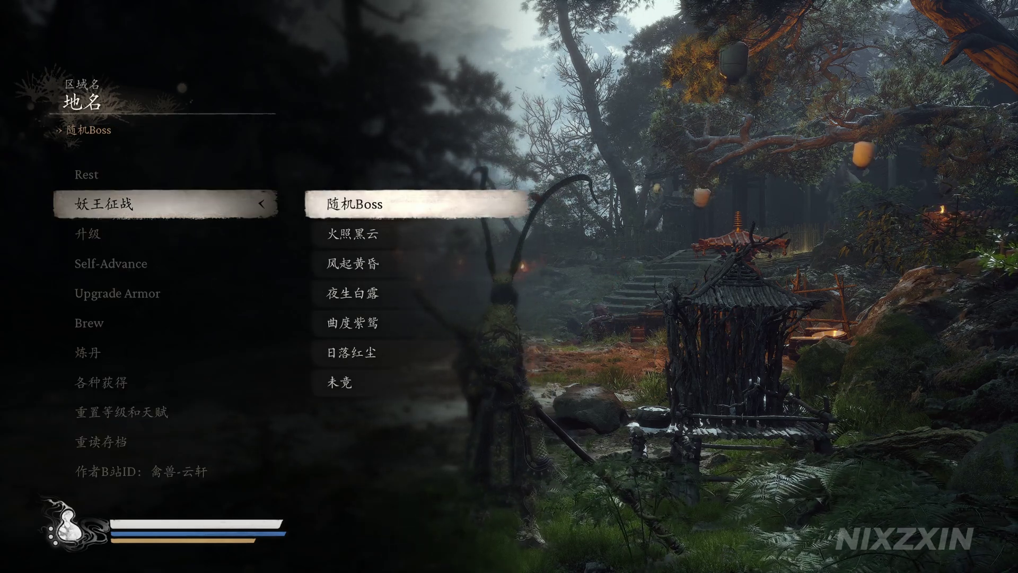
Step: Browse the chapters 火照黑云, 风起黄昏, 夜生白露, 曲度紫鸳, 日落红尘 and 未竟, then leave the list
left_click(415, 233)
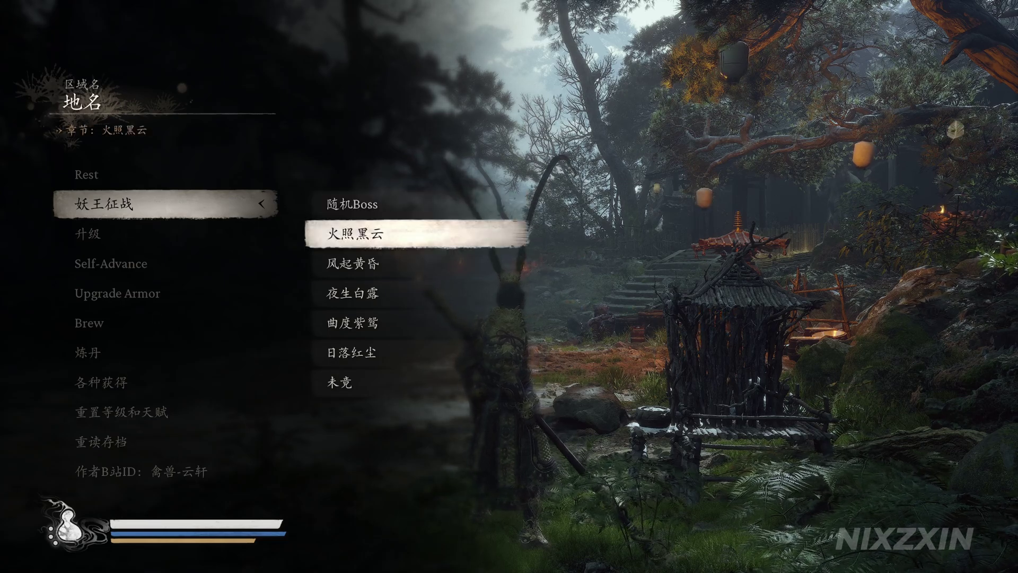
left_click(416, 263)
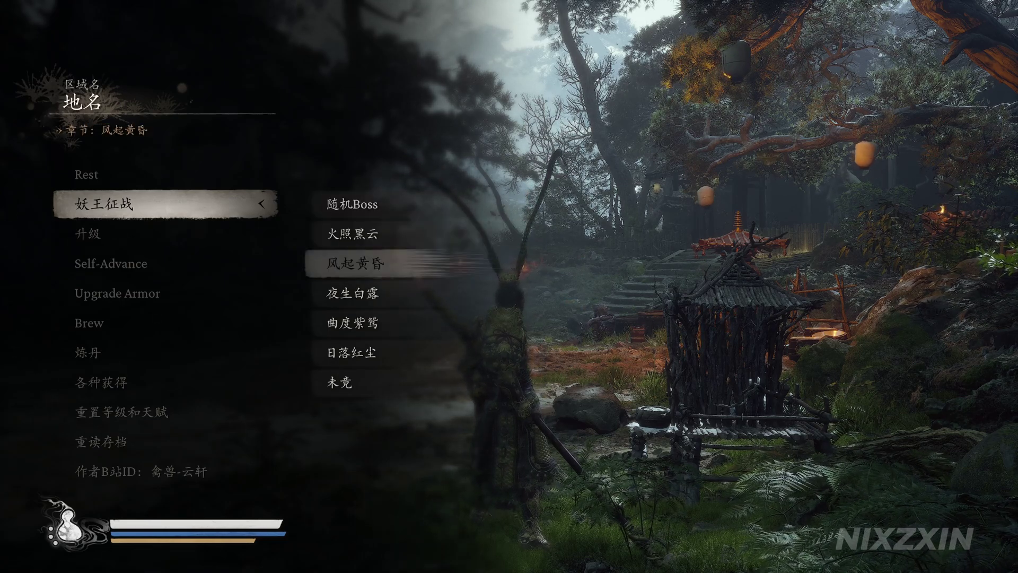
left_click(416, 292)
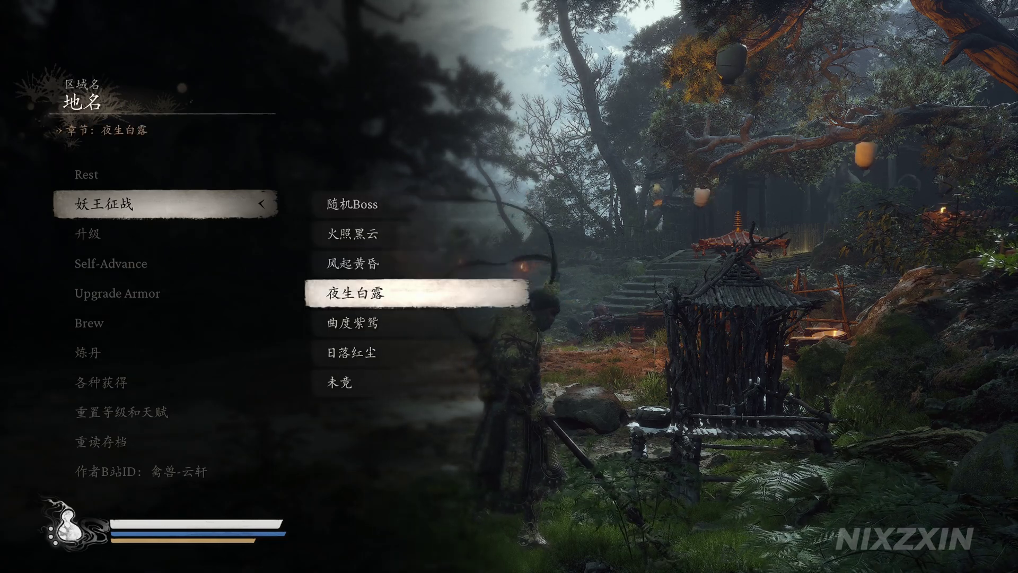
left_click(416, 322)
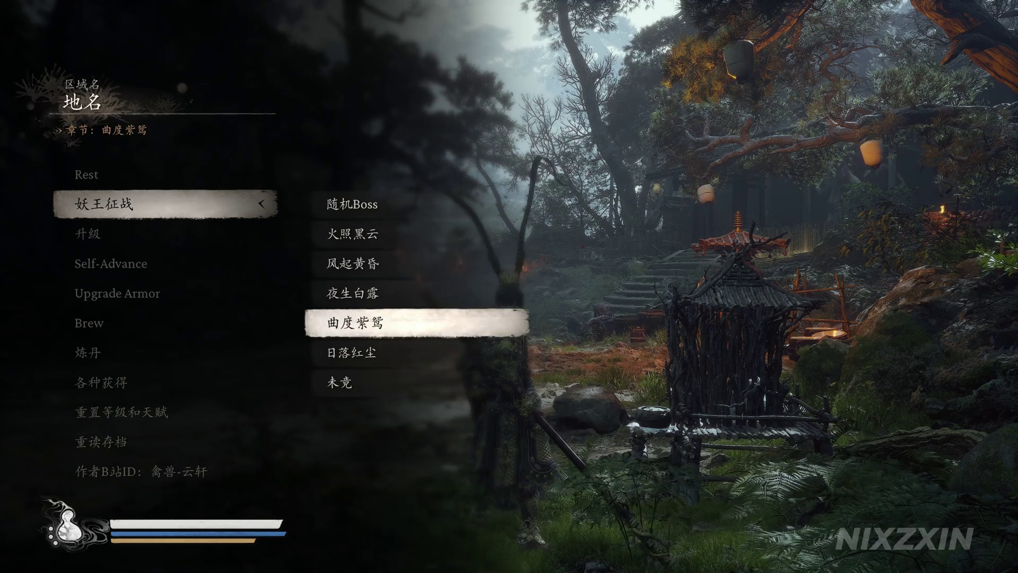
left_click(415, 353)
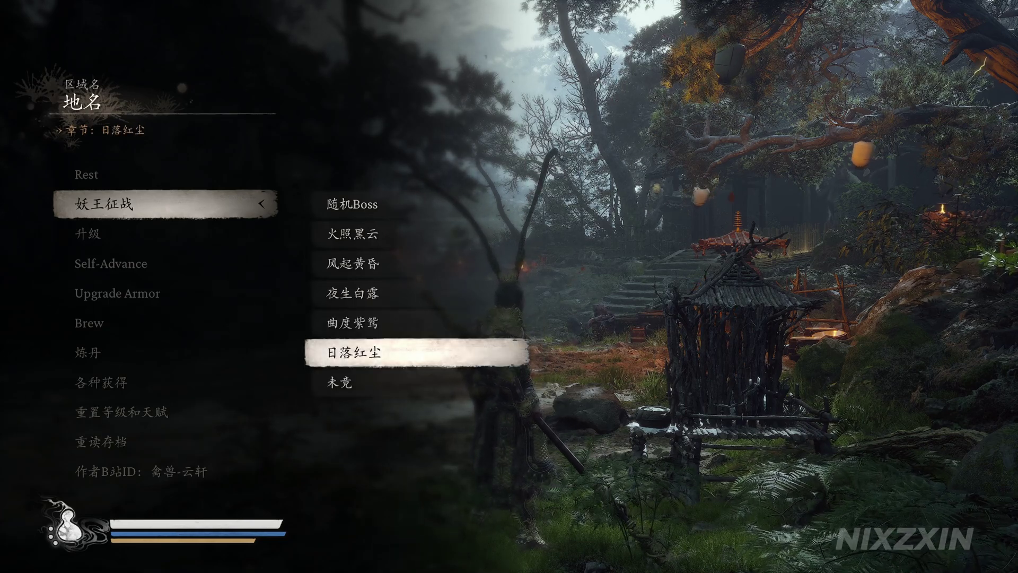
left_click(416, 382)
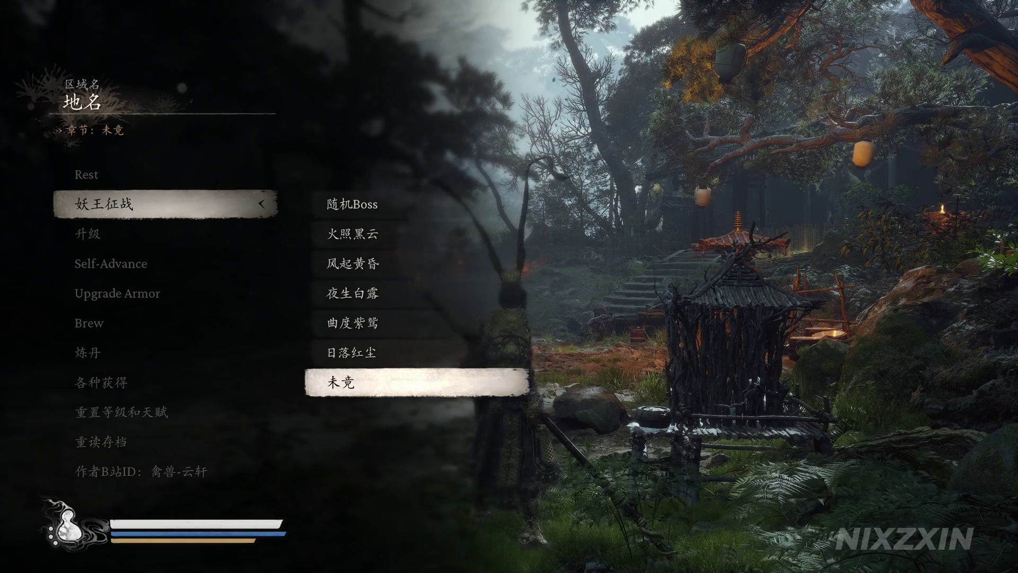
key("Escape")
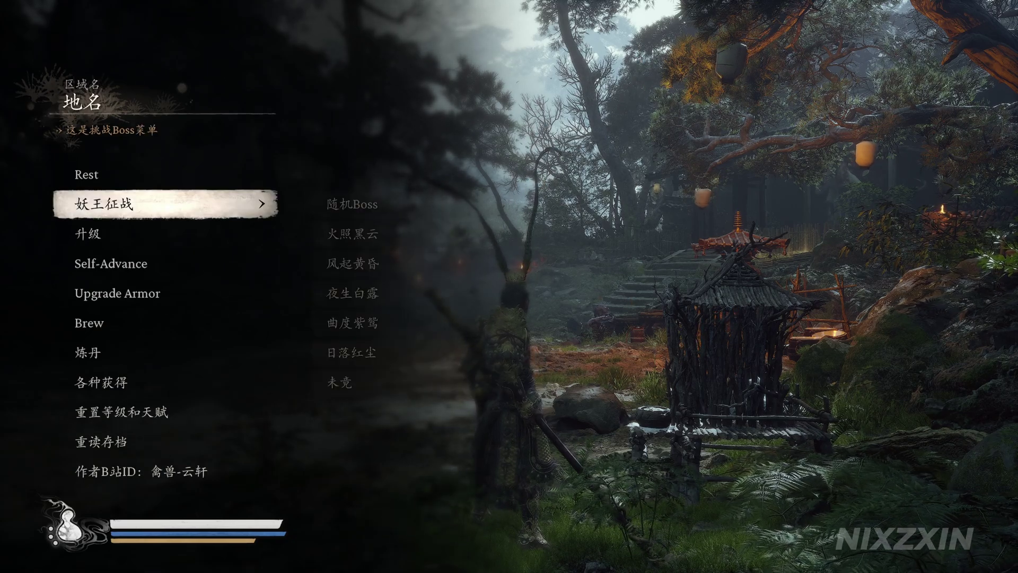
Step: Open the mod's 升级 level-up list and browse through 升40级 to 升80级
left_click(165, 233)
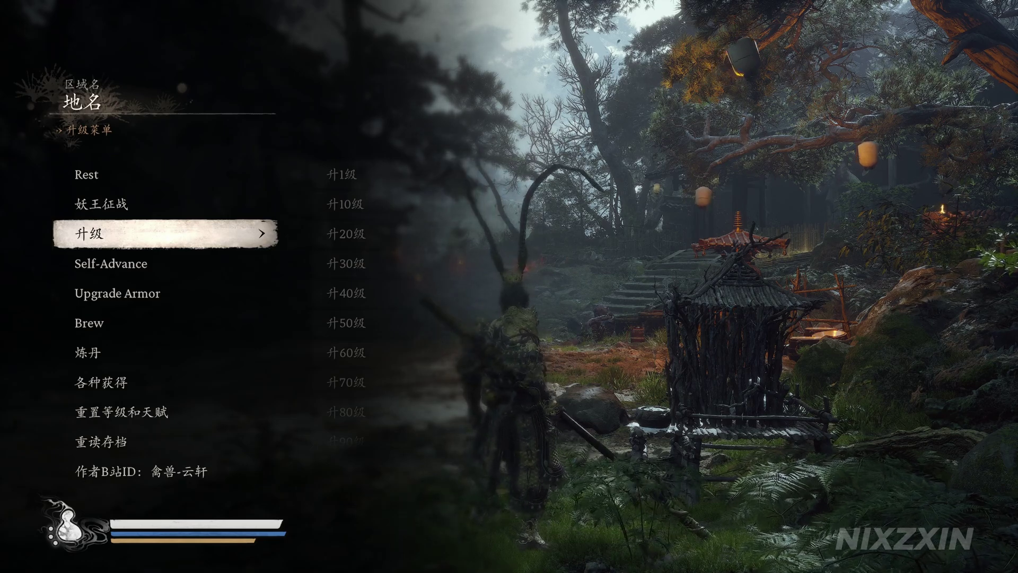
key("Return")
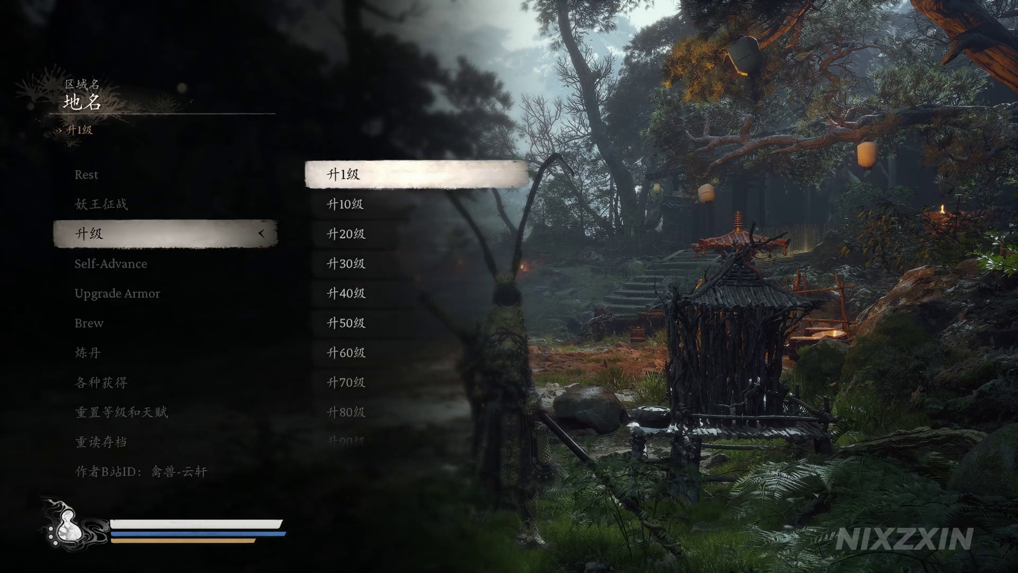
key("Down")
key("Down")
key("Down")
key("Down")
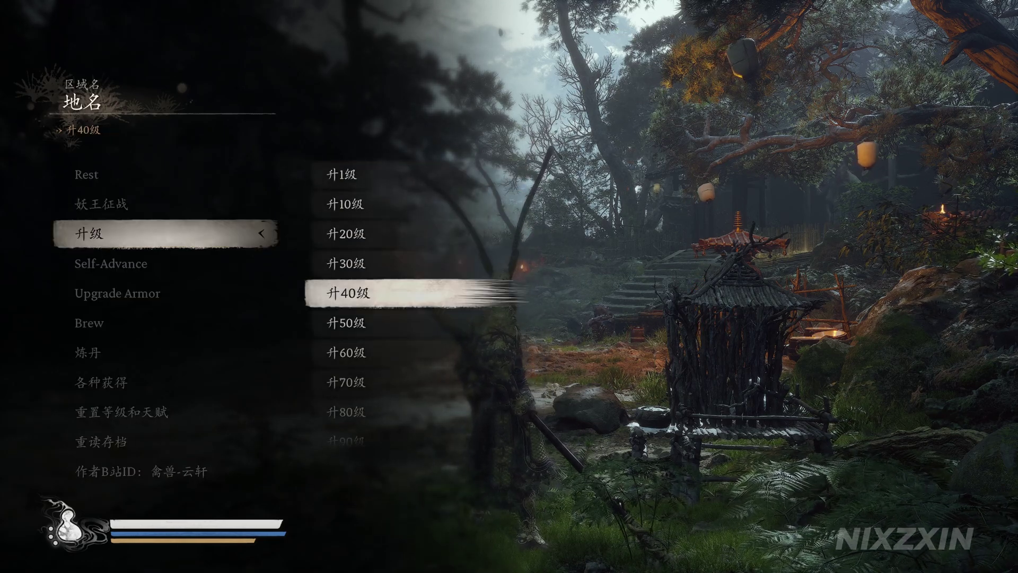
key("Down")
key("Down")
key("Down")
key("Down")
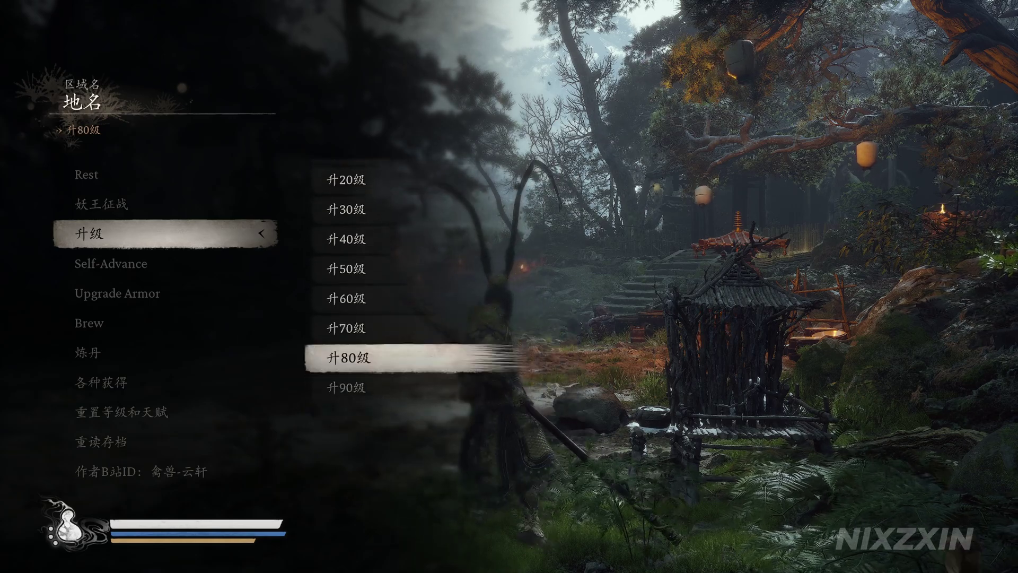
Step: Return to 妖王征战 and enter its boss list at 随机Boss
key("Left")
key("Up")
key("Right")
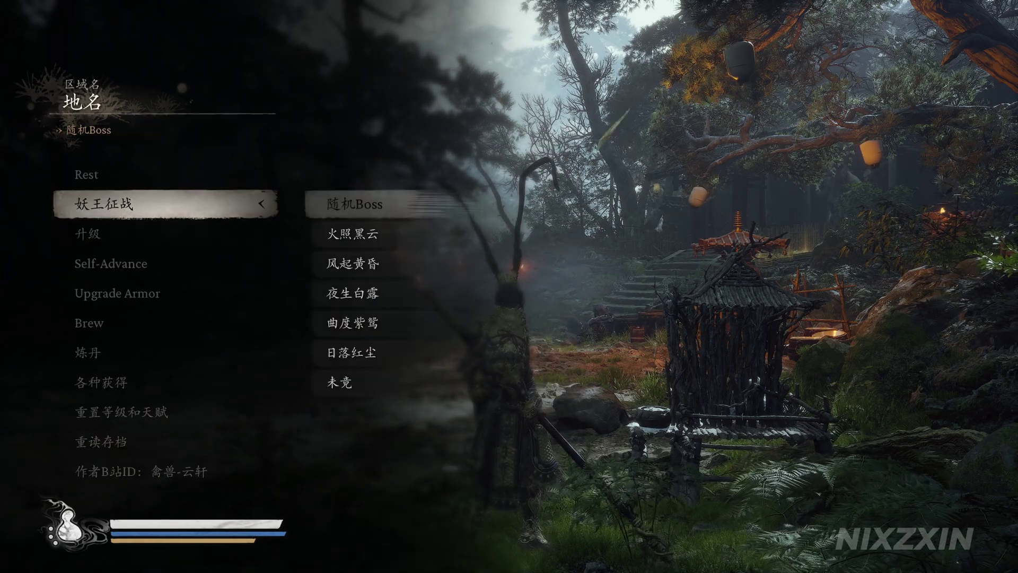